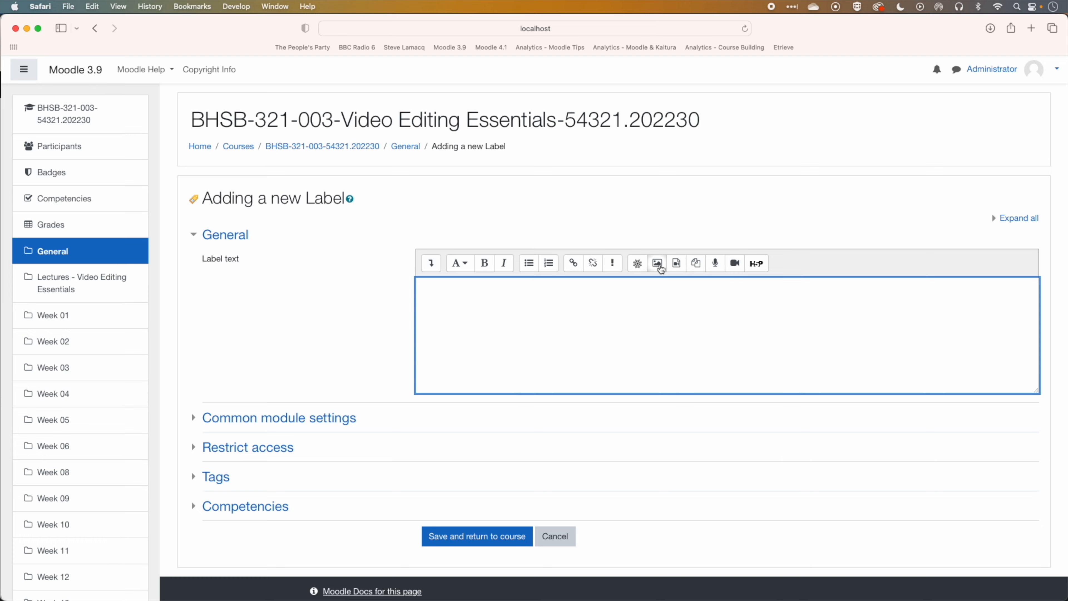
Upload welding.jpg from the Desktop as an image into the label text
{"action": "left_click", "coordinate": [657, 265]}
{"action": "left_click", "coordinate": [608, 269]}
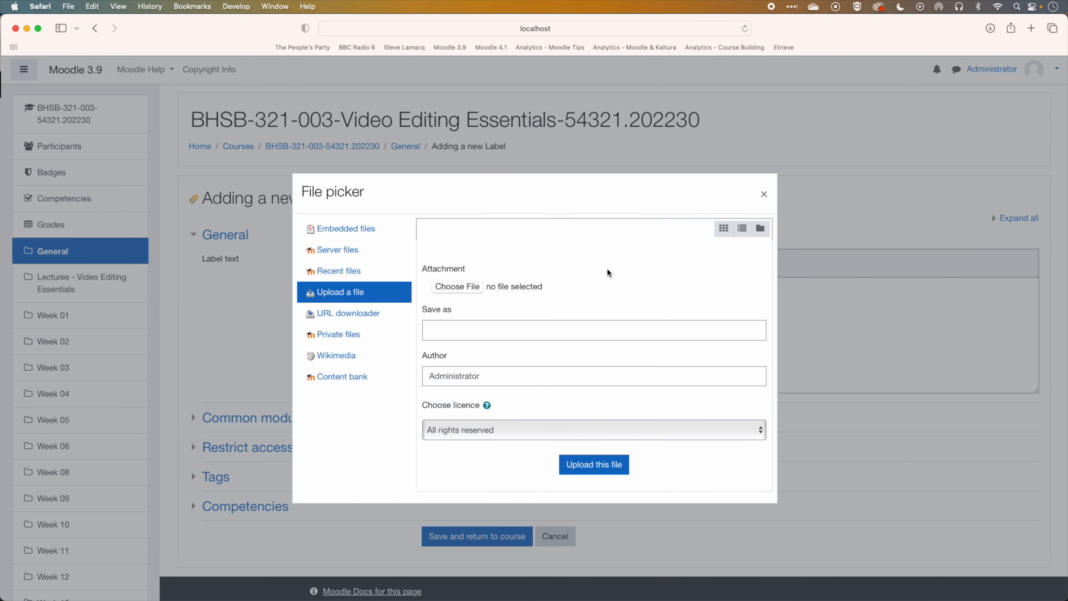
{"action": "left_click", "coordinate": [472, 290]}
{"action": "left_click", "coordinate": [296, 164]}
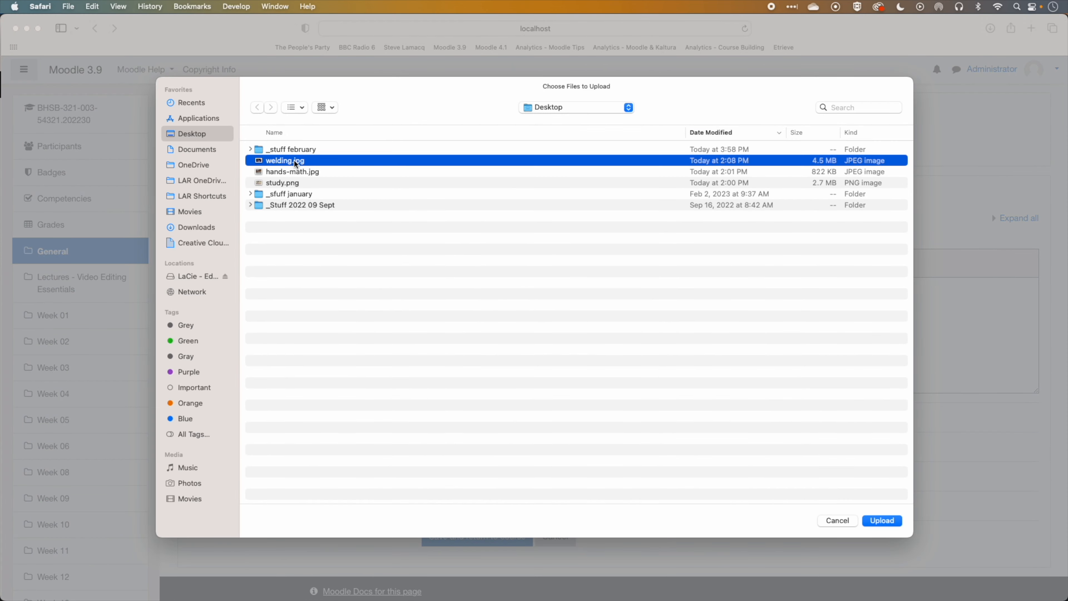
{"action": "left_click", "coordinate": [885, 521]}
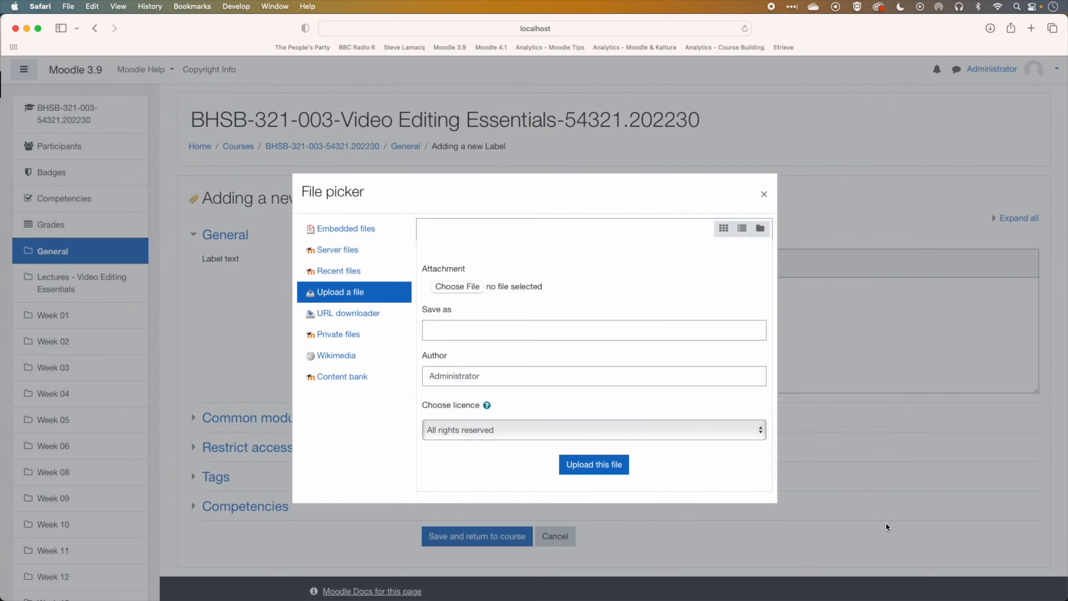
{"action": "left_click", "coordinate": [601, 467]}
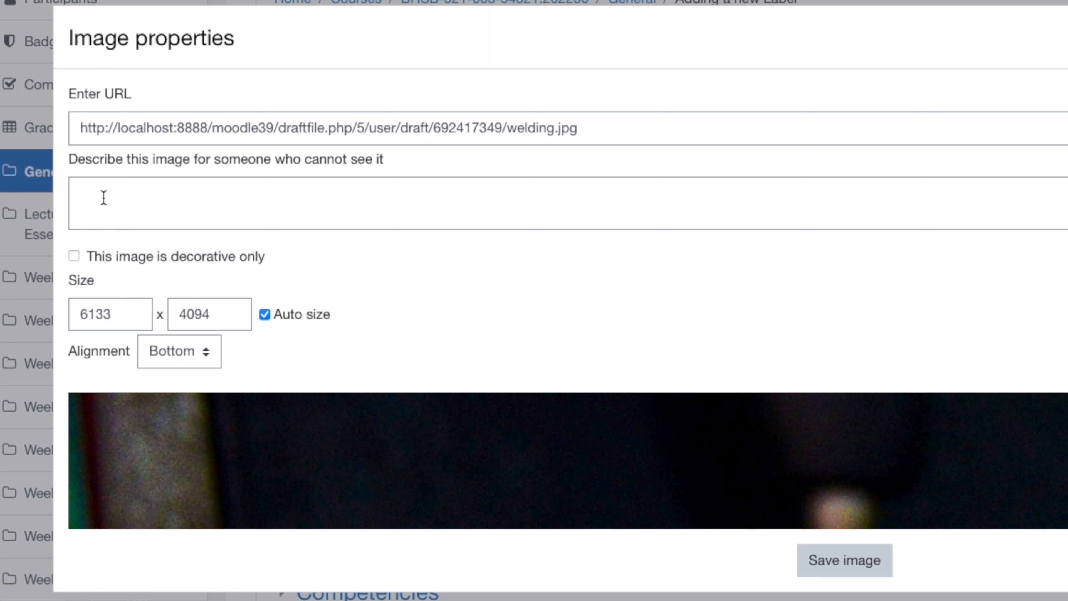
Set the image width to 800 with auto size keeping the proportions
{"action": "left_click", "coordinate": [85, 266]}
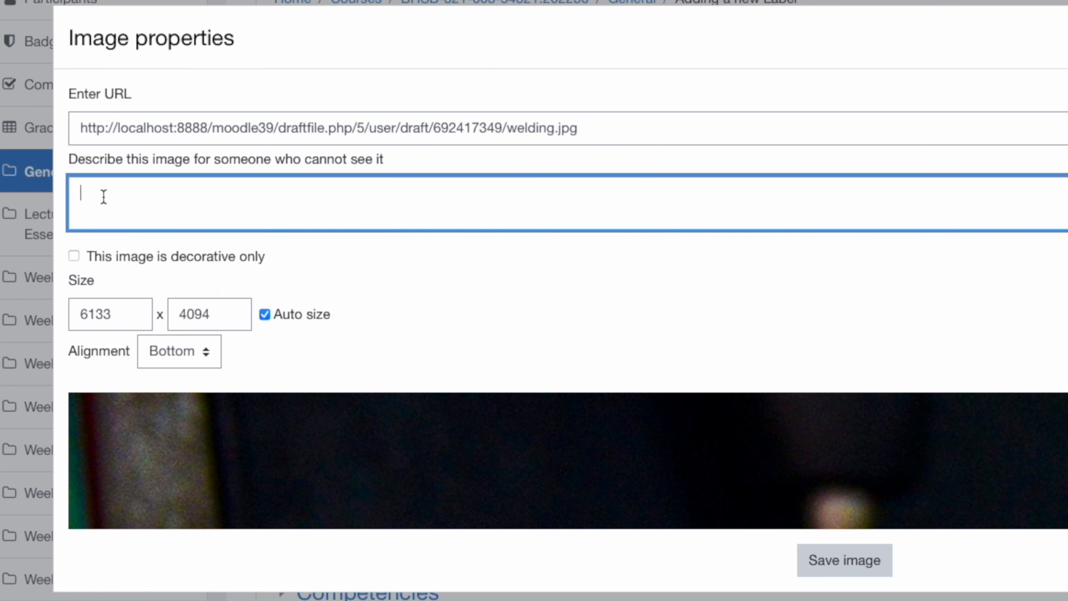
{"action": "scroll", "coordinate": [673, 488], "scroll_direction": "down", "scroll_amount": 3}
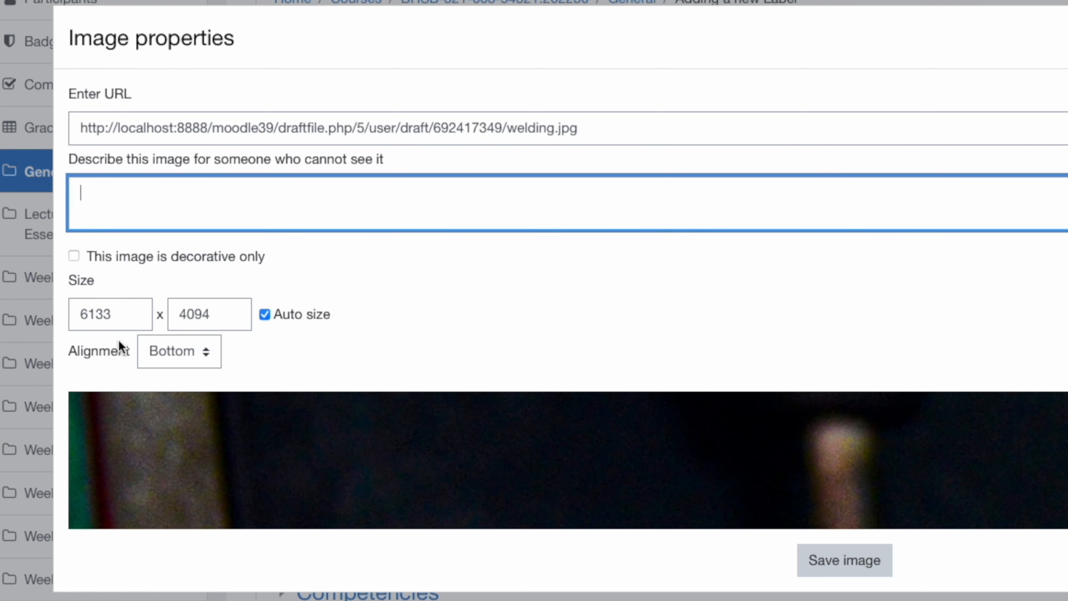
{"action": "double_click", "coordinate": [115, 314]}
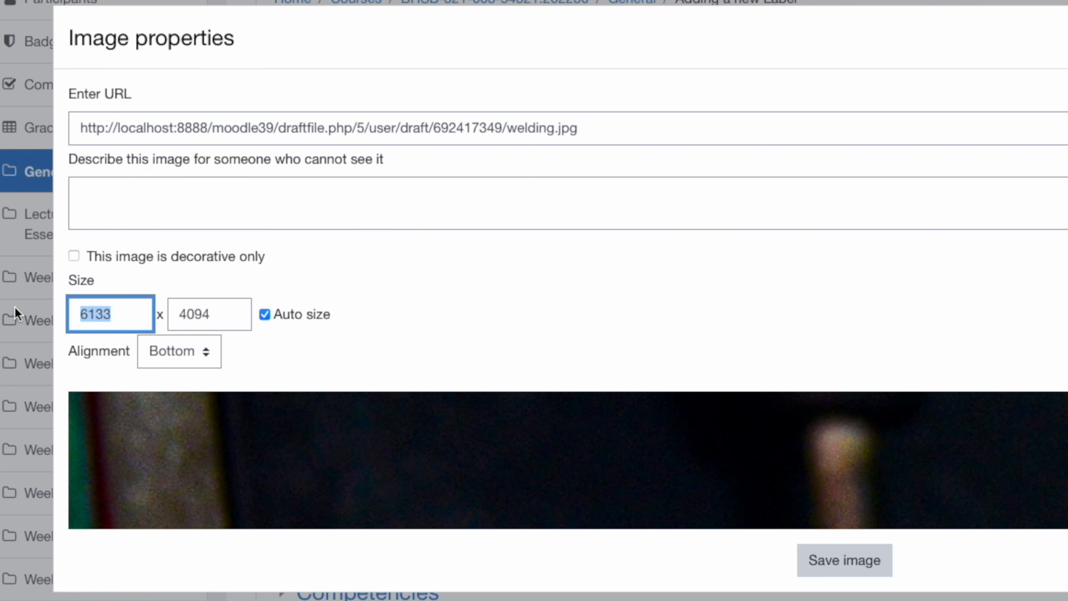
{"action": "key", "text": "BackSpace"}
{"action": "type", "text": "800"}
{"action": "key", "text": "Tab"}
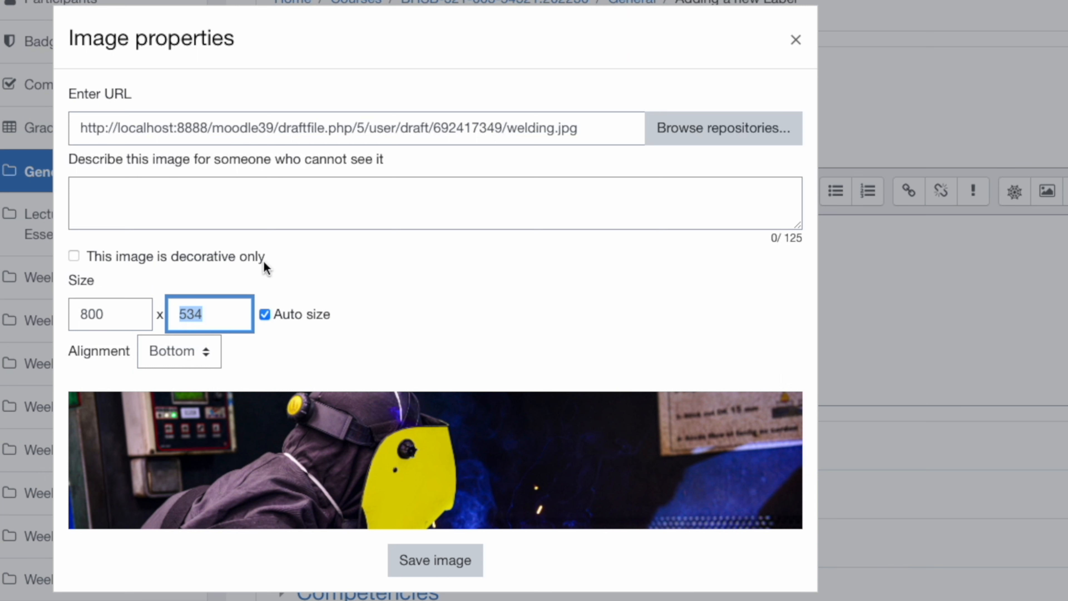
Describe the image as "A person welding." and save the image
{"action": "left_click", "coordinate": [287, 201]}
{"action": "type", "text": "A pers"}
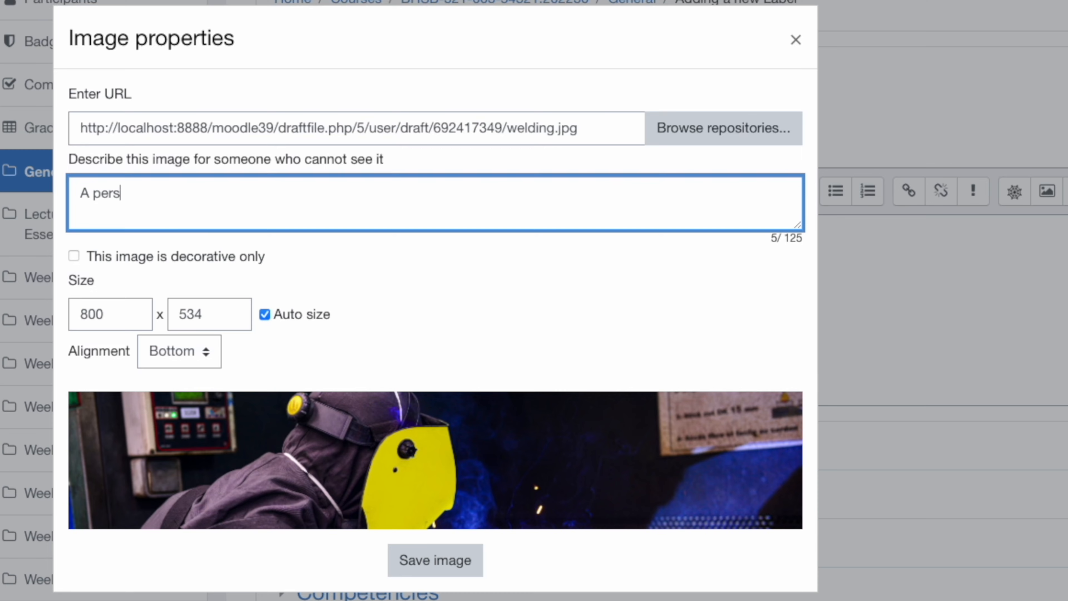
{"action": "type", "text": "on welding."}
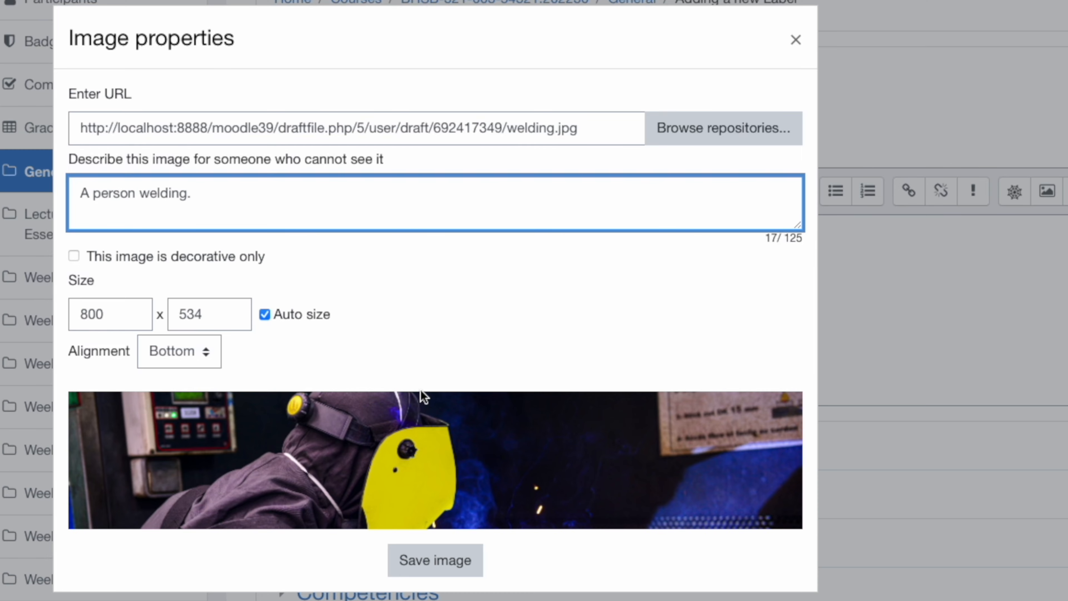
{"action": "left_click", "coordinate": [427, 562]}
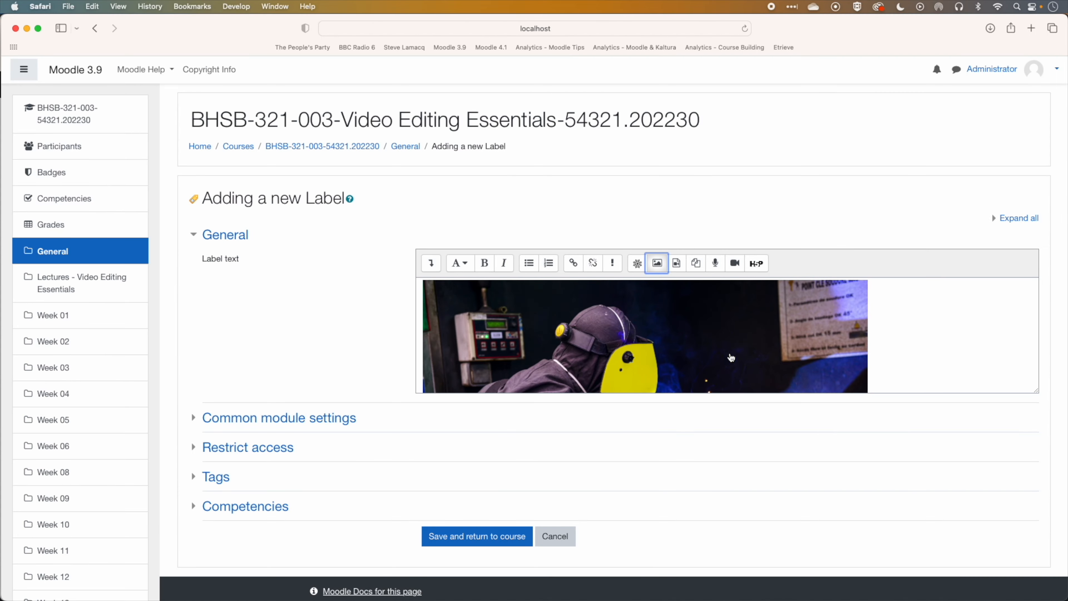
{"action": "left_click", "coordinate": [632, 343]}
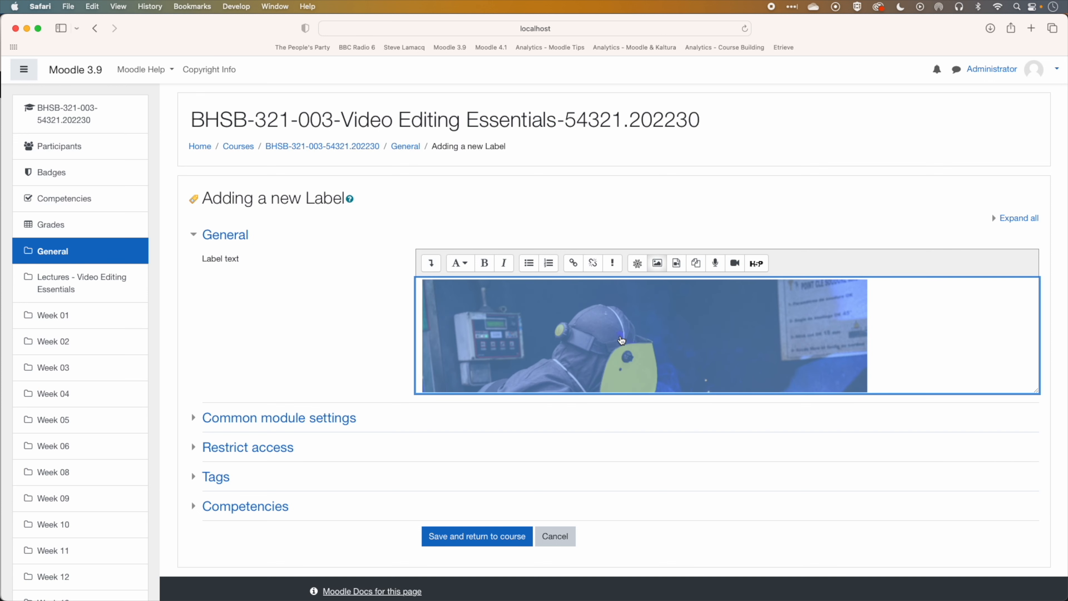
{"action": "left_click", "coordinate": [658, 264]}
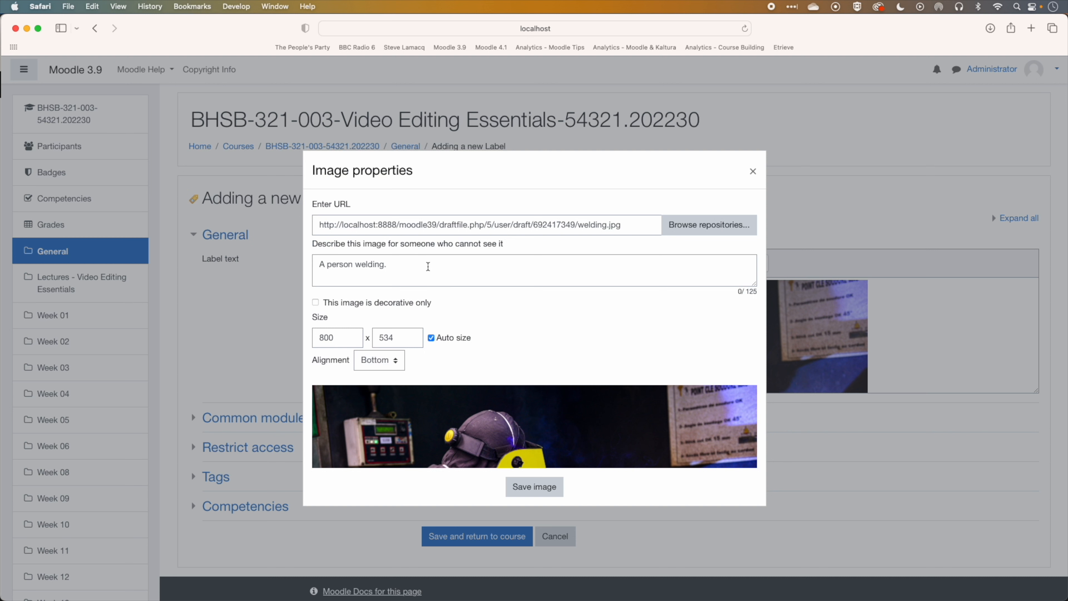
{"action": "left_click", "coordinate": [752, 171]}
{"action": "left_click", "coordinate": [633, 326]}
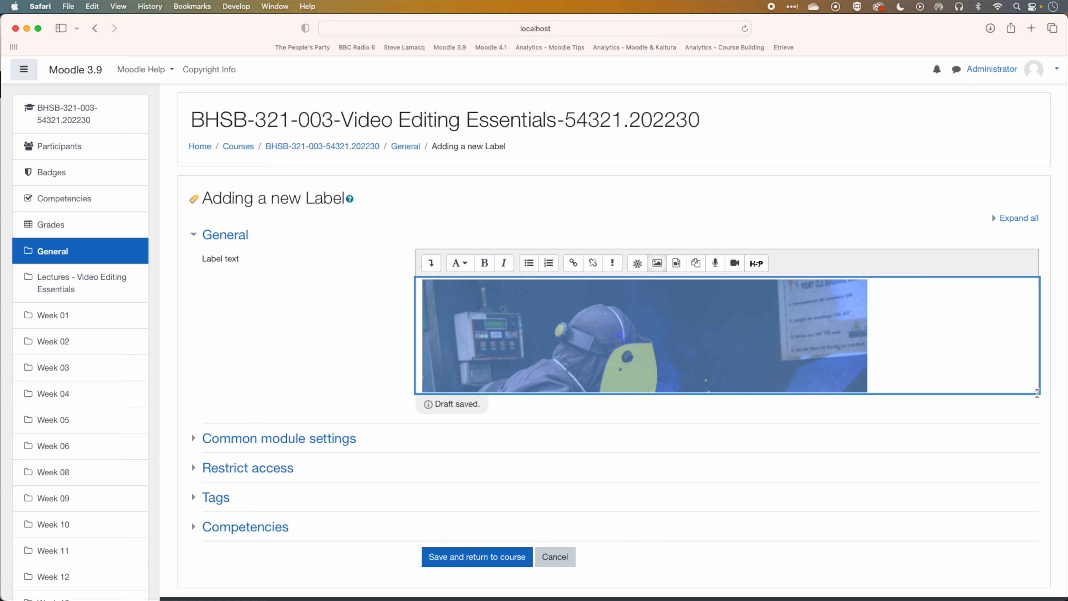
Inspect the image element and add border-radius: 25px to its style attribute
{"action": "left_click_drag", "start_coordinate": [1037, 391], "coordinate": [1035, 590]}
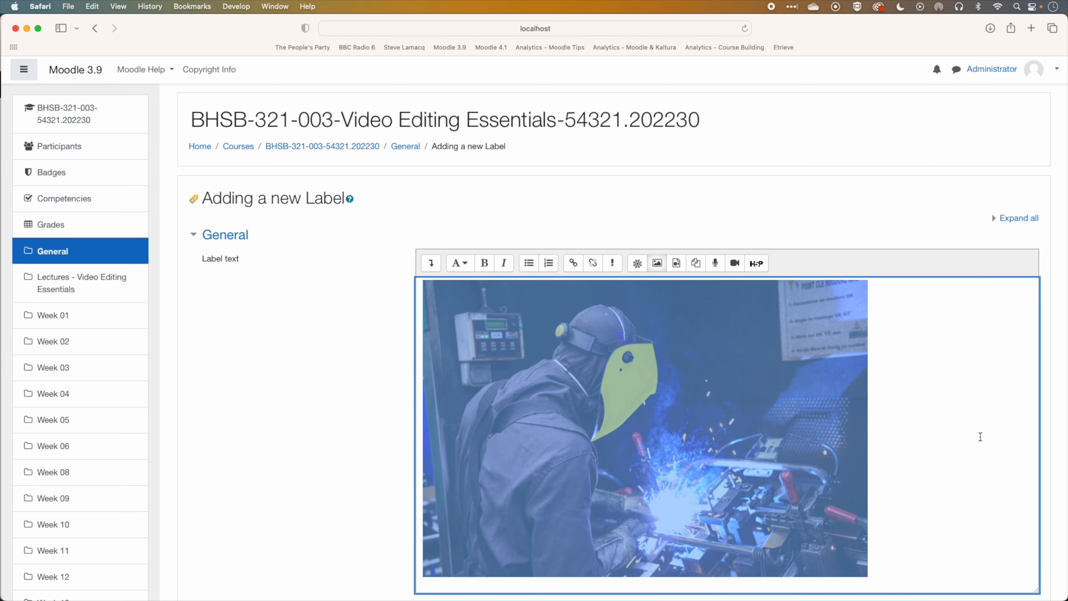
{"action": "scroll", "coordinate": [959, 260], "scroll_direction": "down", "scroll_amount": 5}
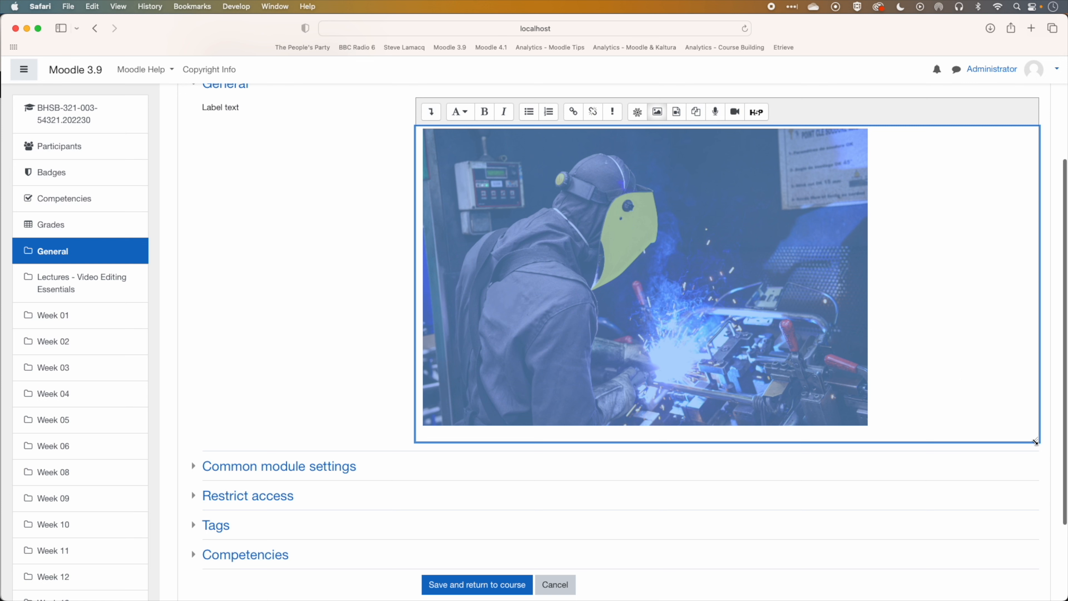
{"action": "scroll", "coordinate": [675, 268], "scroll_direction": "up", "scroll_amount": 1}
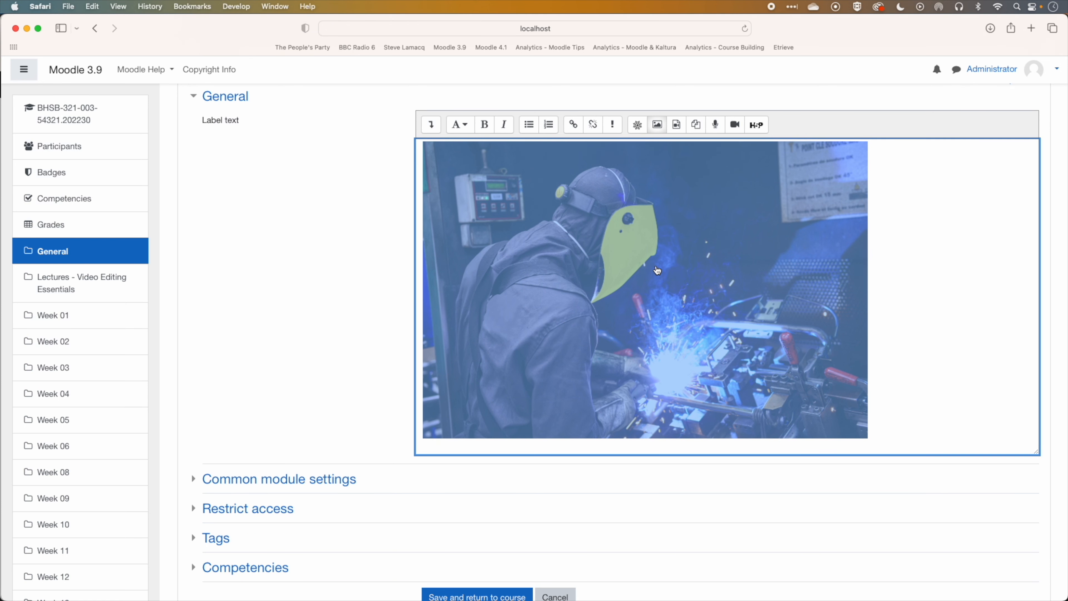
{"action": "right_click", "coordinate": [645, 271]}
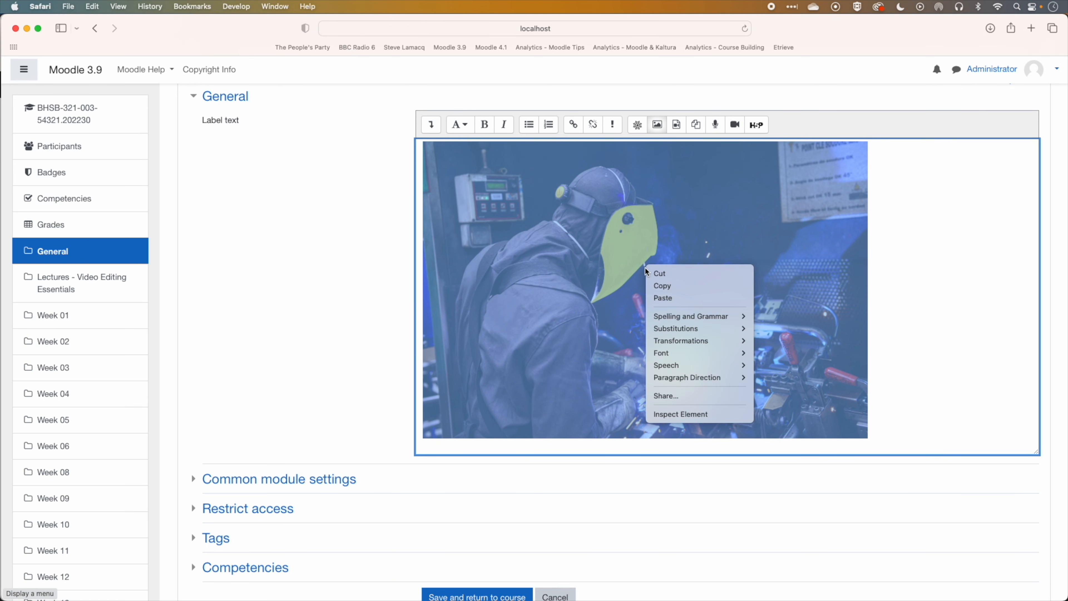
{"action": "left_click", "coordinate": [688, 415]}
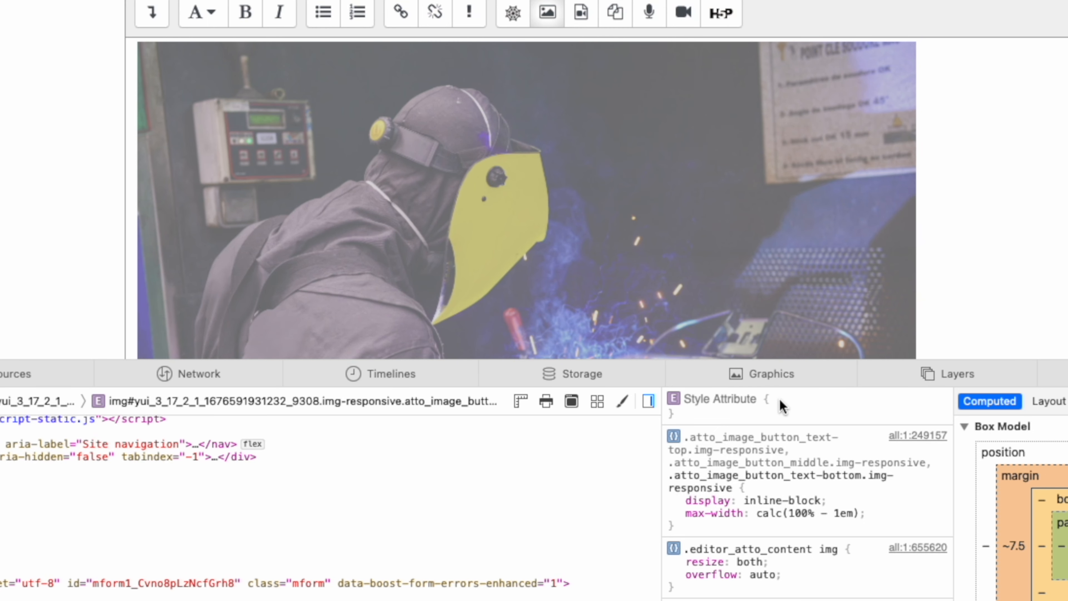
{"action": "left_click", "coordinate": [780, 400]}
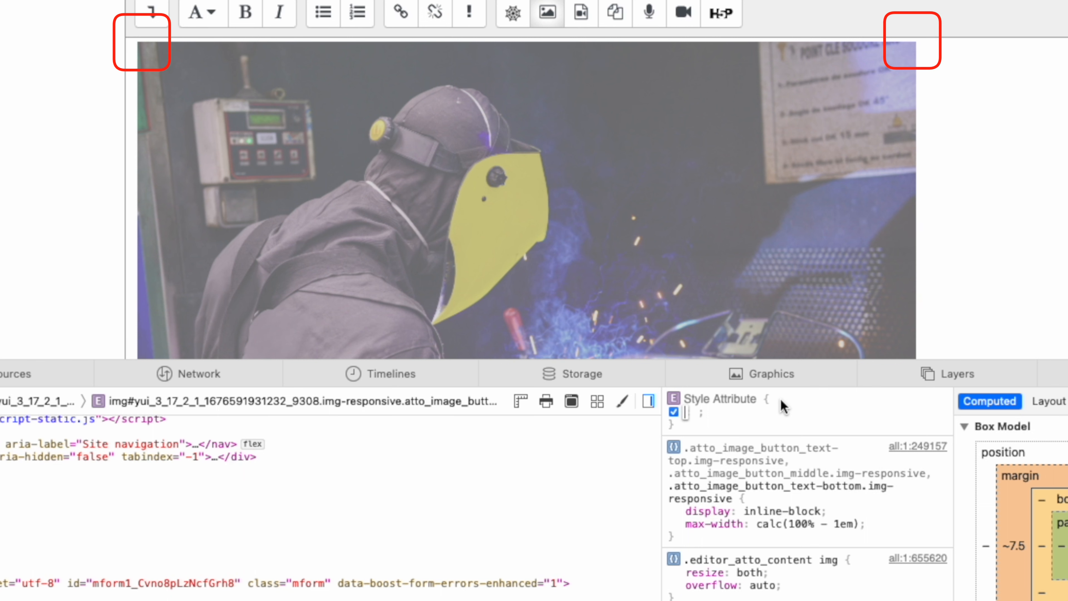
{"action": "type", "text": "border-"}
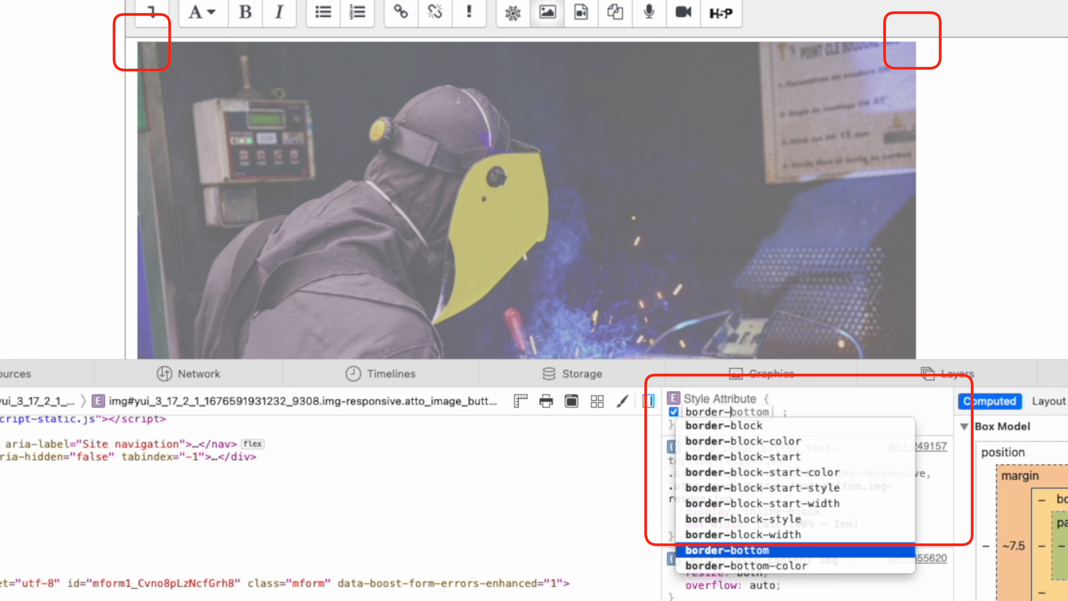
{"action": "type", "text": "radius"}
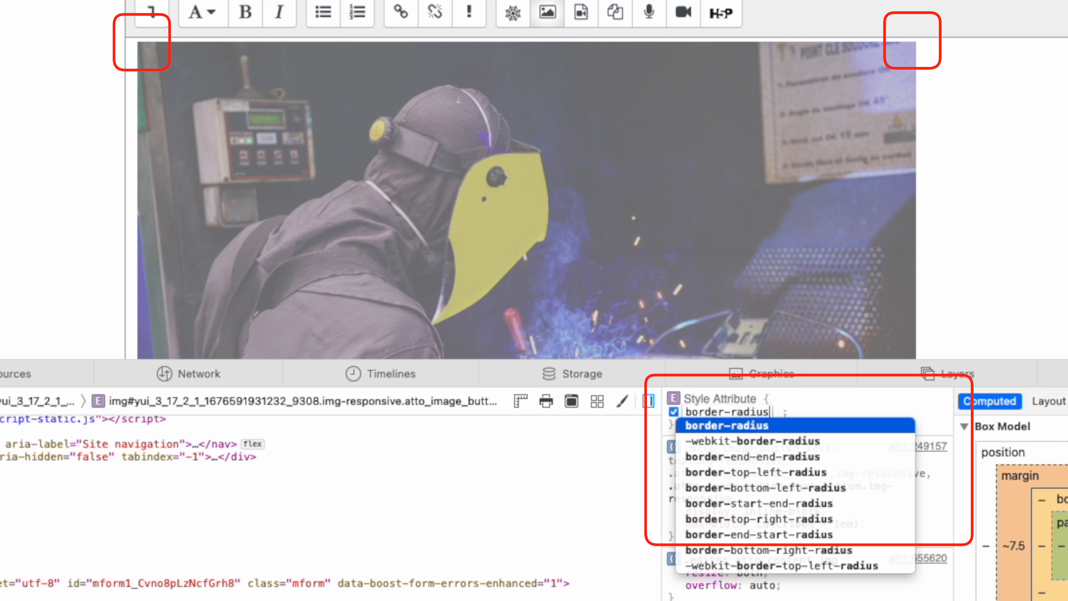
{"action": "key", "text": "Tab"}
{"action": "type", "text": "25px"}
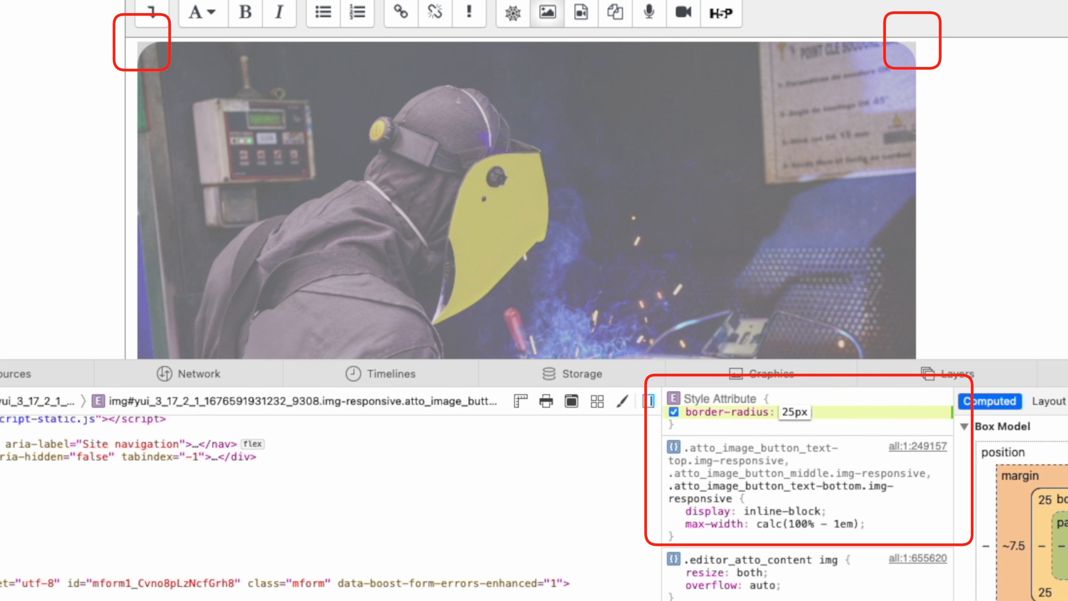
{"action": "key", "text": "Return"}
Add border-width: 5px to the image's style attribute
{"action": "type", "text": "bor"}
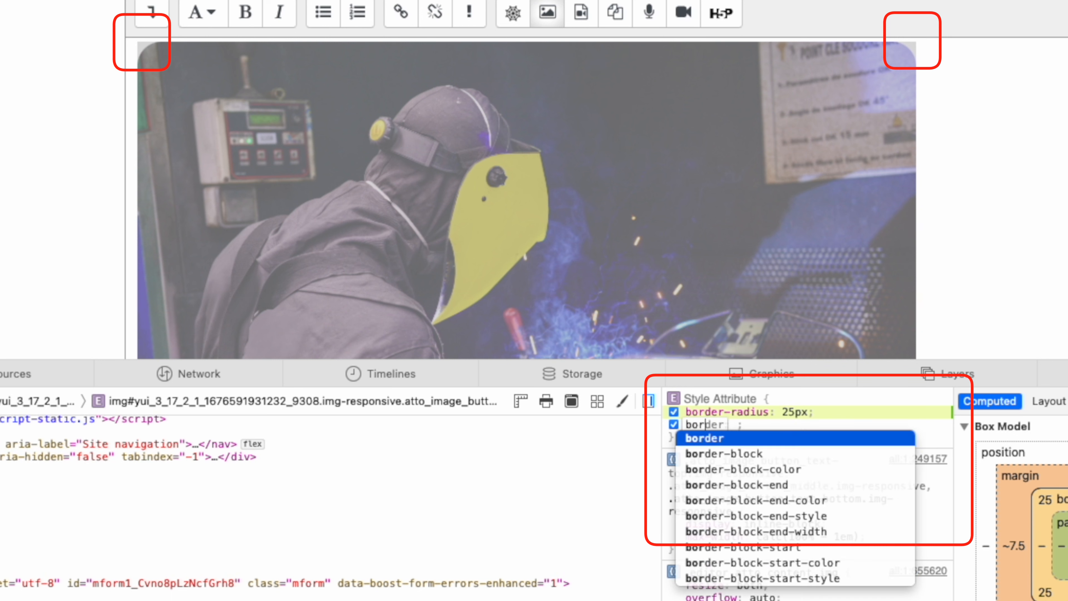
{"action": "type", "text": "der"}
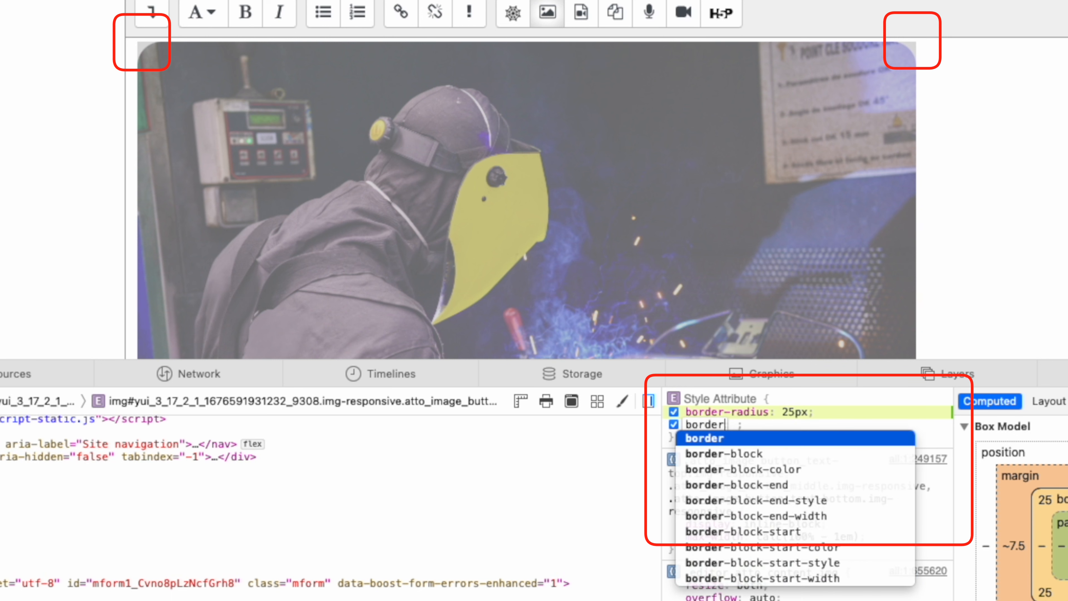
{"action": "type", "text": "-wi"}
{"action": "key", "text": "Tab"}
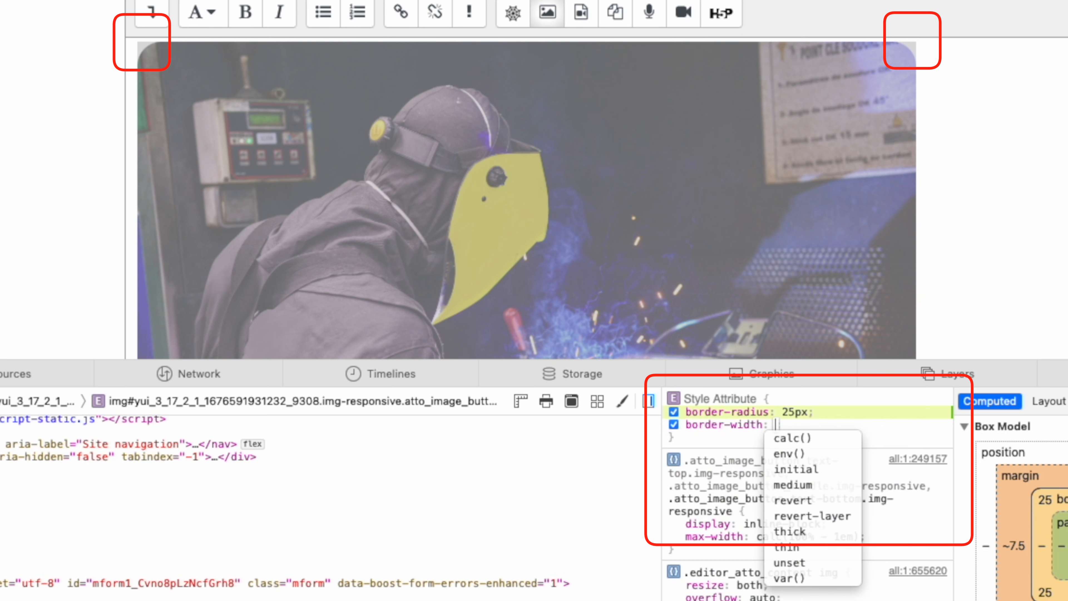
{"action": "type", "text": "5px"}
{"action": "key", "text": "Return"}
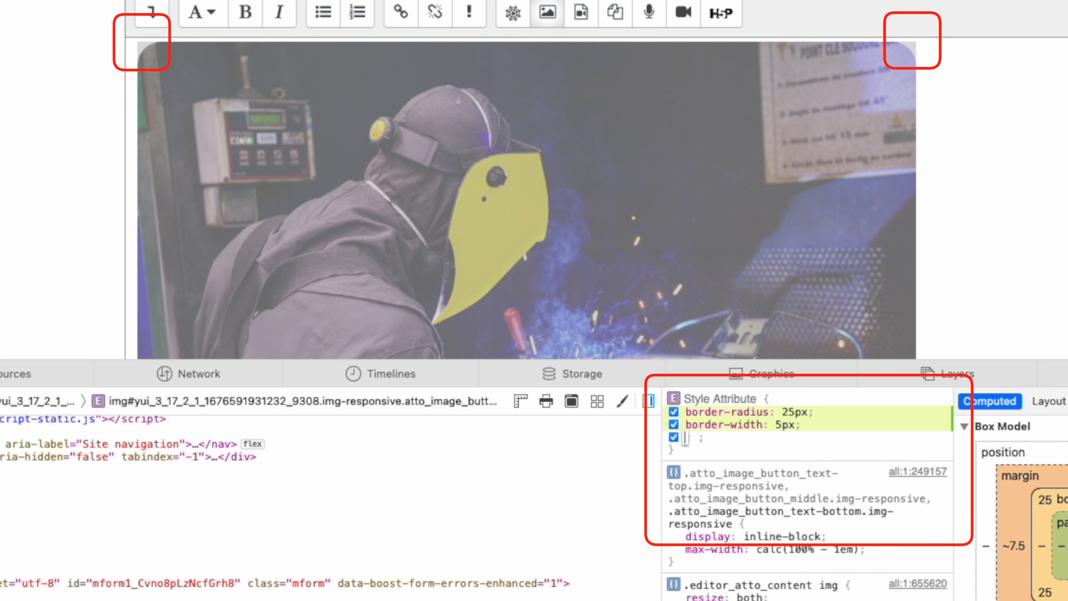
Add border-color: black to the image's style attribute
{"action": "type", "text": "border-"}
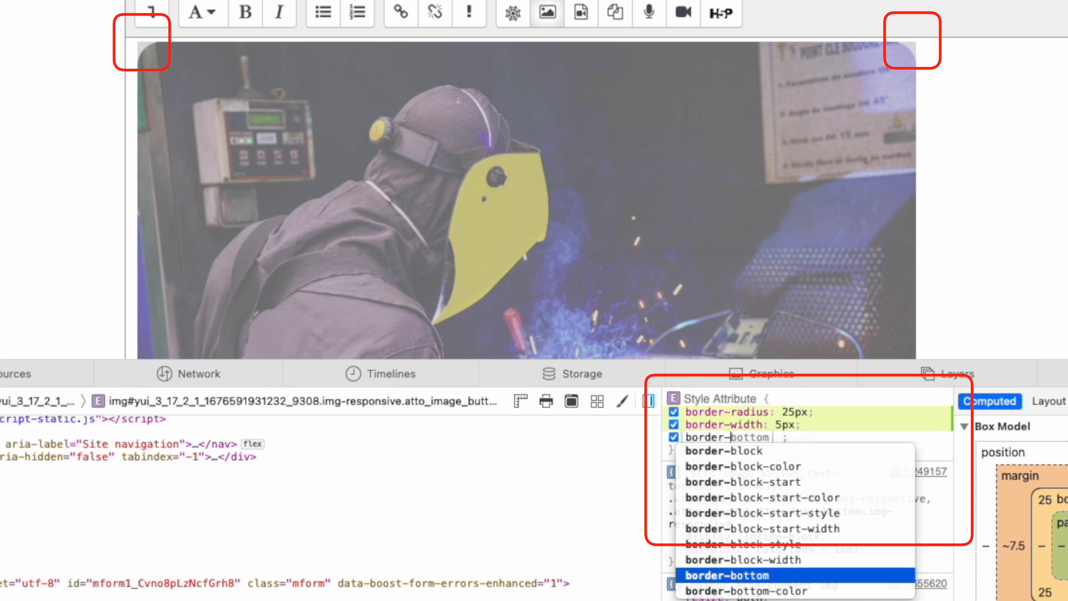
{"action": "type", "text": "color"}
{"action": "key", "text": "Tab"}
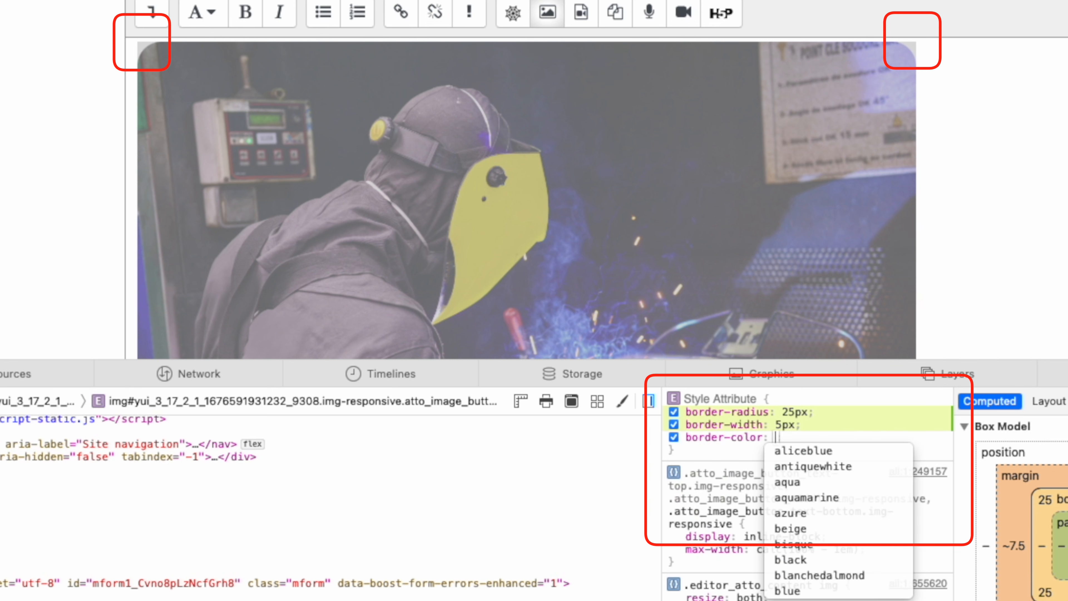
{"action": "type", "text": "black"}
{"action": "key", "text": "Return"}
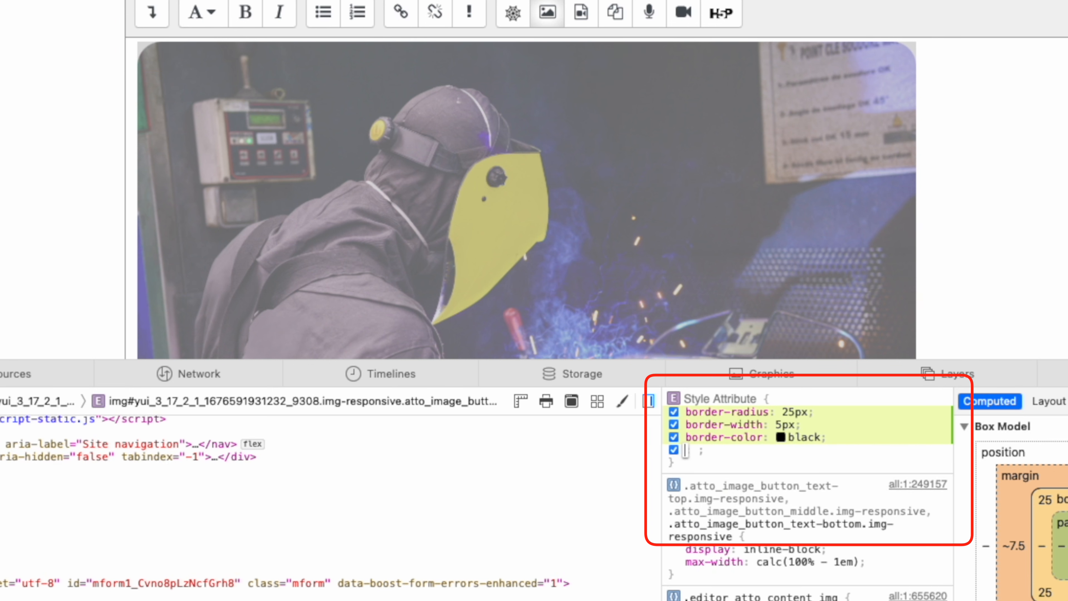
Add border-style: solid to the image's style attribute
{"action": "type", "text": "border"}
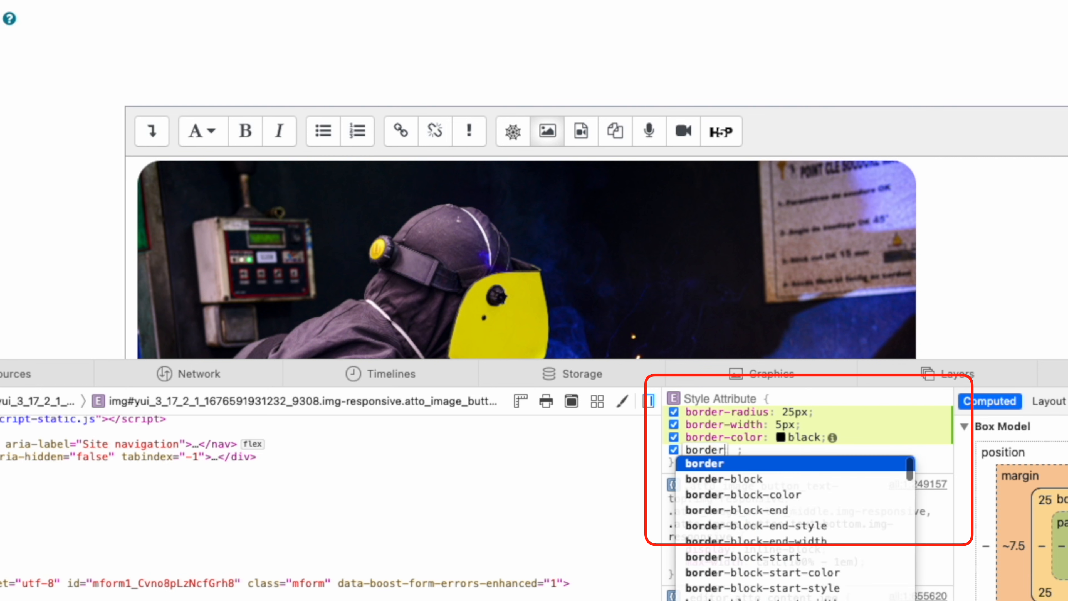
{"action": "type", "text": "-style"}
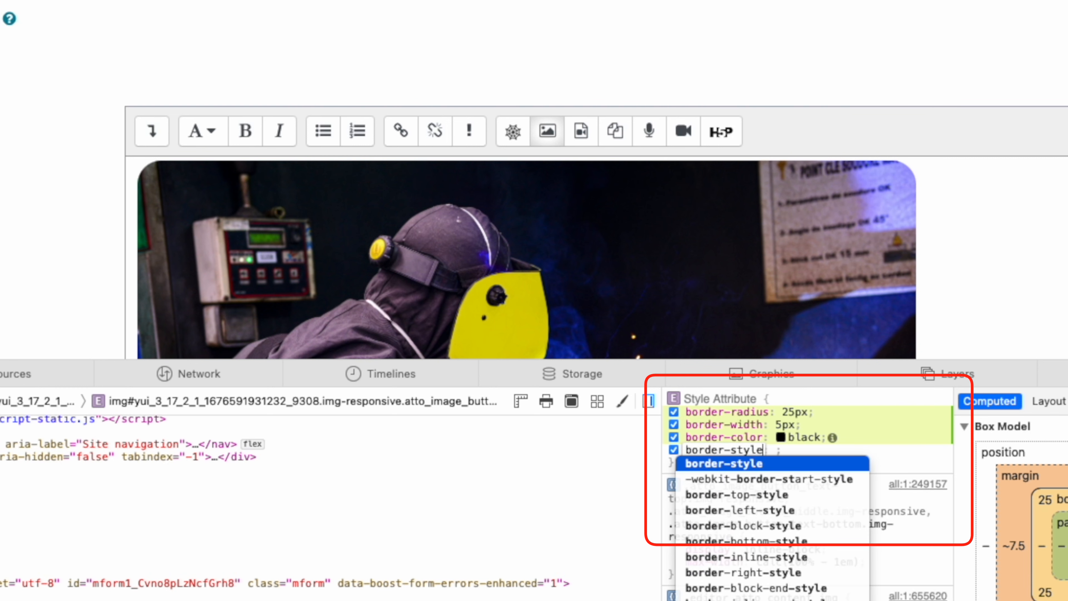
{"action": "key", "text": "Tab"}
{"action": "type", "text": "soli"}
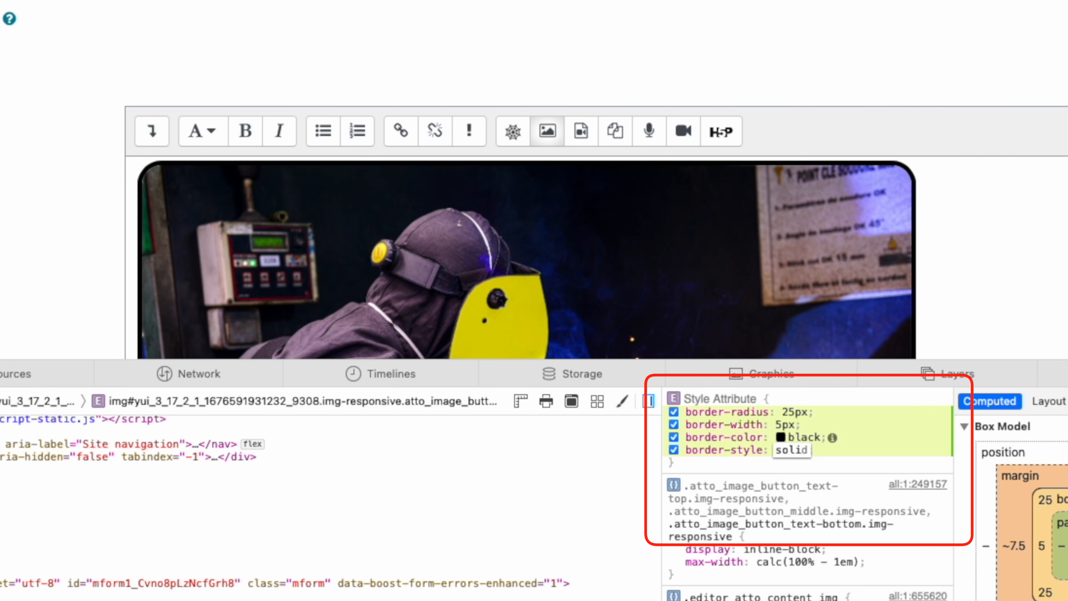
{"action": "key", "text": "Tab"}
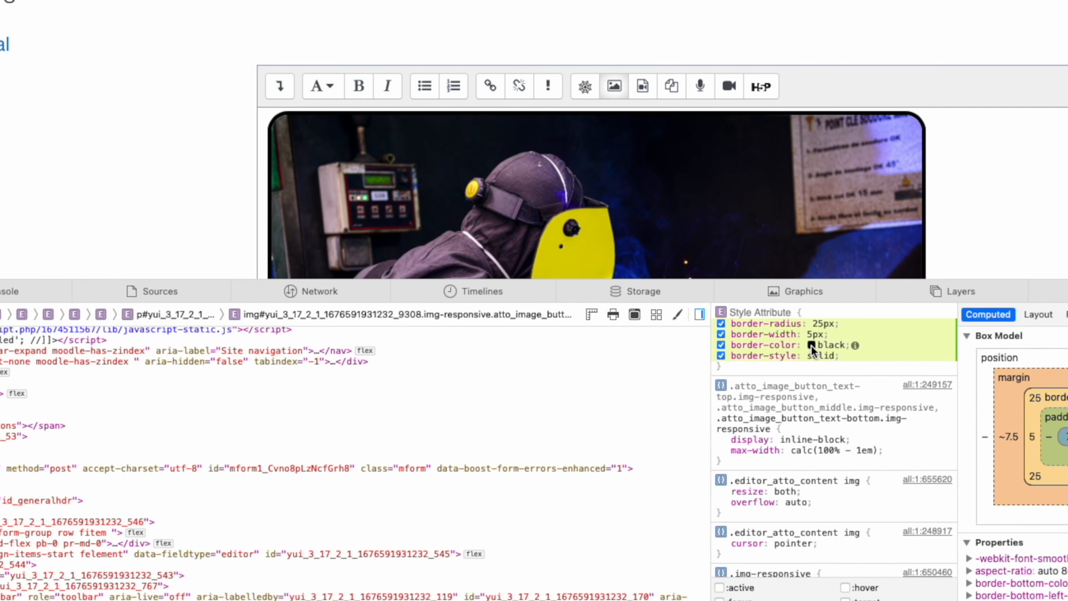
Change the image's border-color to orange, rgb(244, 121, 15), using the colour picker
{"action": "left_click", "coordinate": [780, 436]}
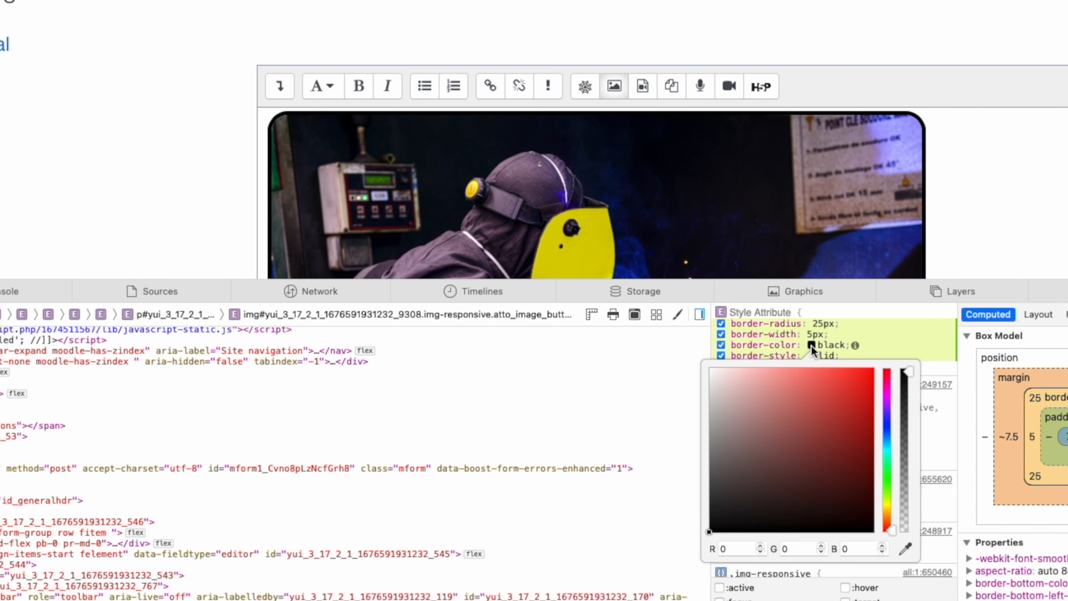
{"action": "left_click", "coordinate": [854, 385]}
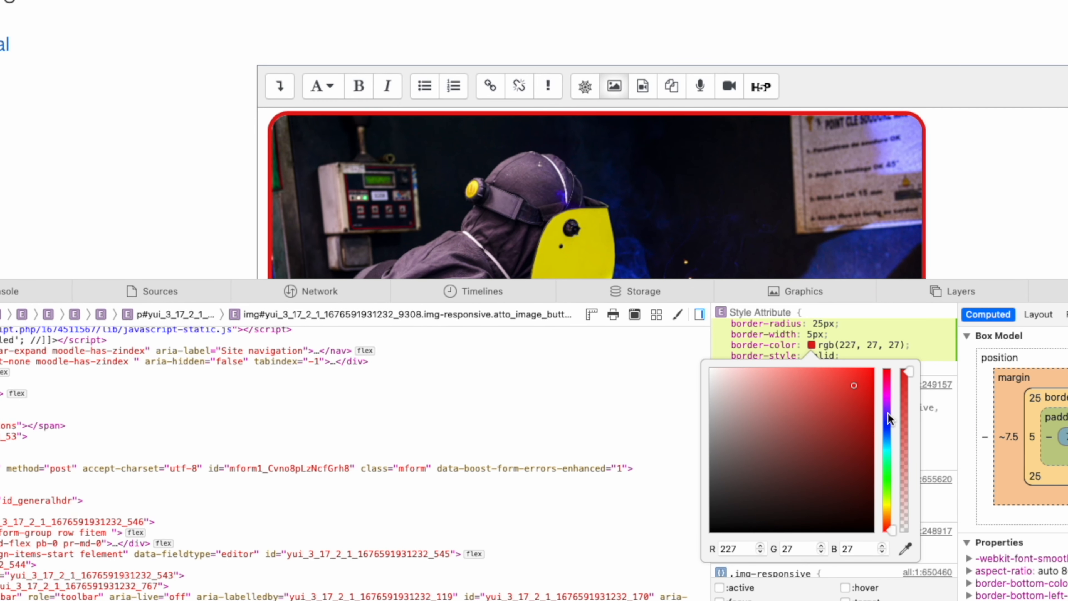
{"action": "left_click_drag", "start_coordinate": [888, 413], "coordinate": [885, 516]}
{"action": "left_click", "coordinate": [859, 387]}
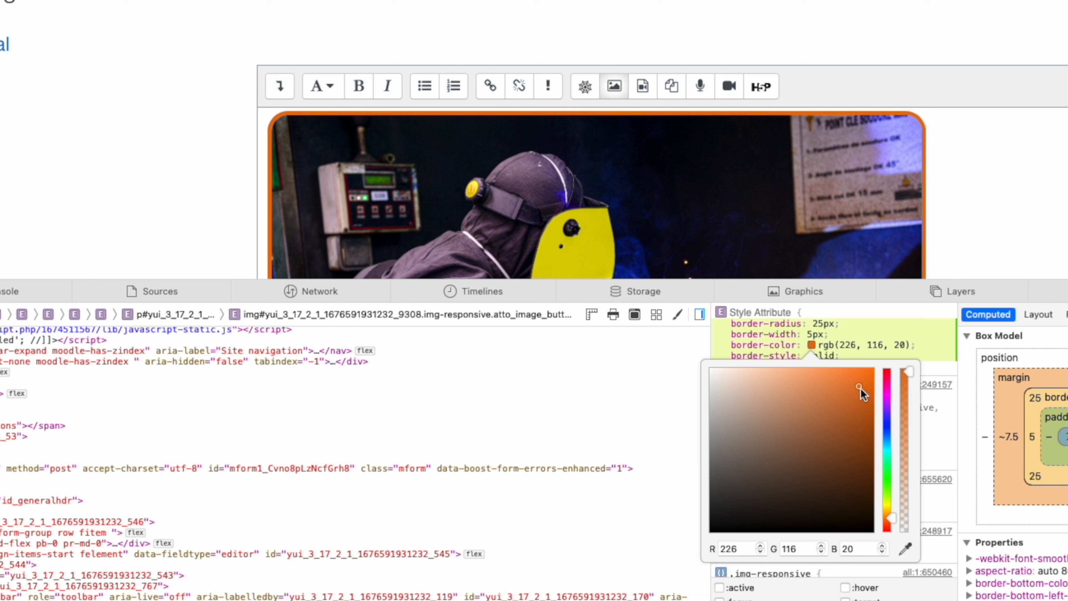
{"action": "left_click", "coordinate": [863, 392]}
{"action": "mouse_move", "coordinate": [862, 392]}
{"action": "left_mouse_down"}
{"action": "mouse_move", "coordinate": [853, 387]}
{"action": "mouse_move", "coordinate": [864, 374]}
{"action": "left_mouse_up"}
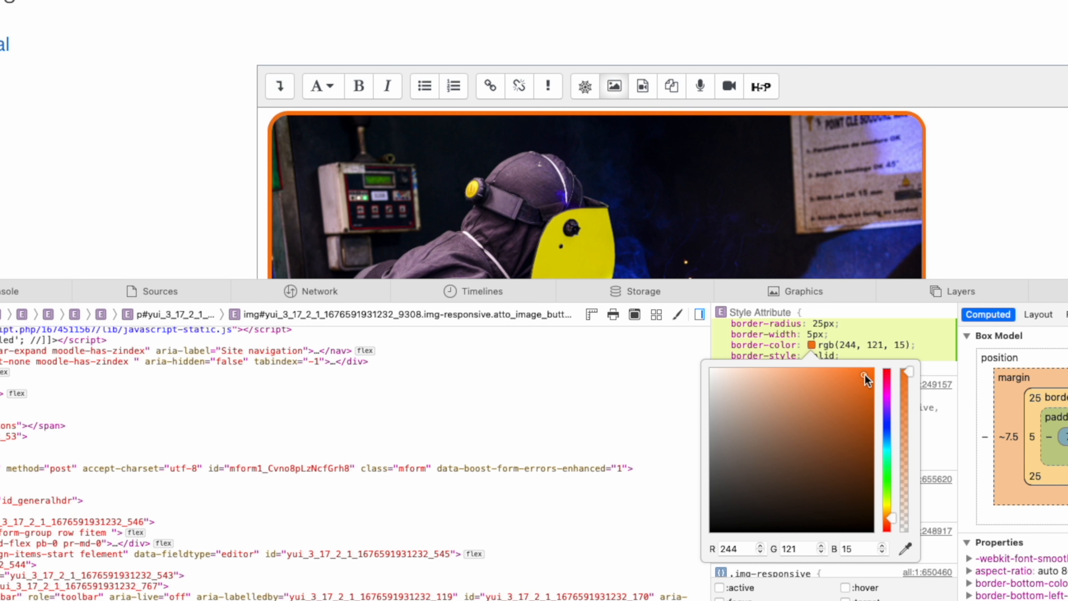
Set the image's border-width to 8px
{"action": "left_click", "coordinate": [814, 335]}
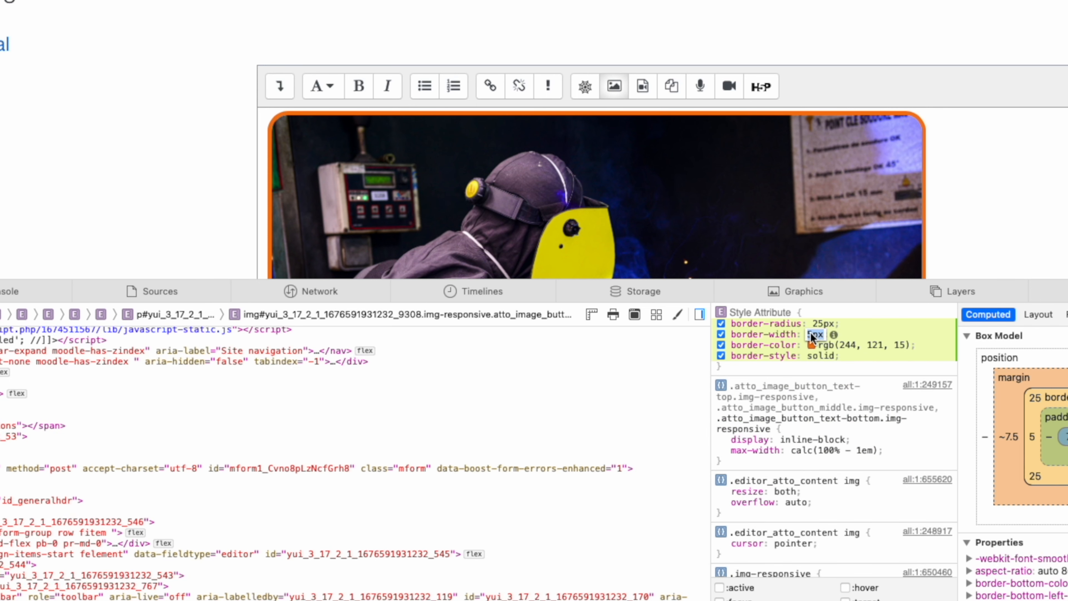
{"action": "type", "text": "8px"}
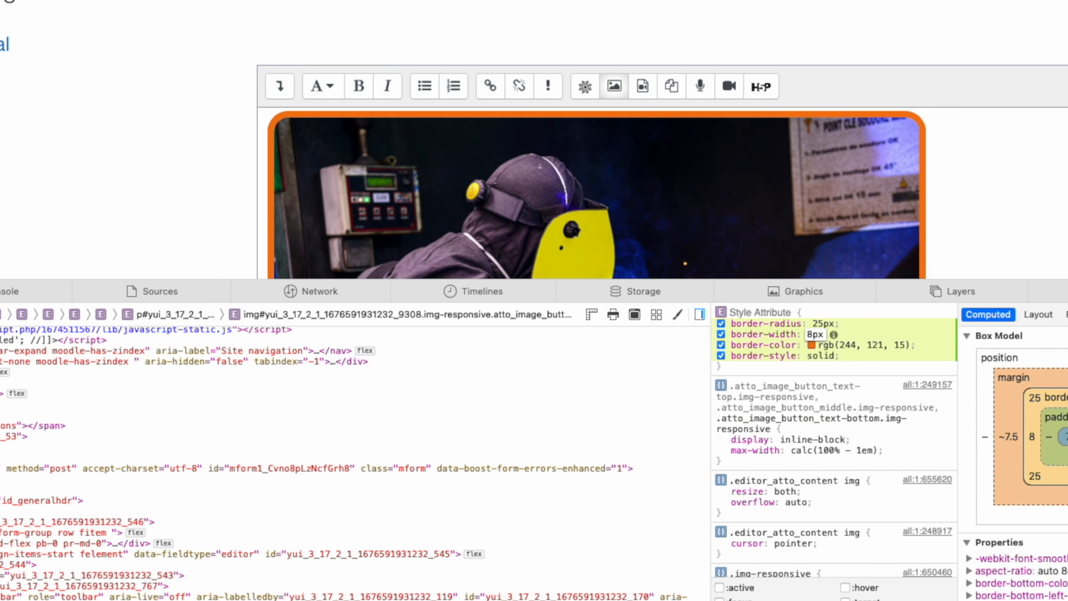
{"action": "key", "text": "Tab"}
Close the inspector and save the label, returning to the course
{"action": "scroll", "coordinate": [794, 327], "scroll_direction": "down", "scroll_amount": 1}
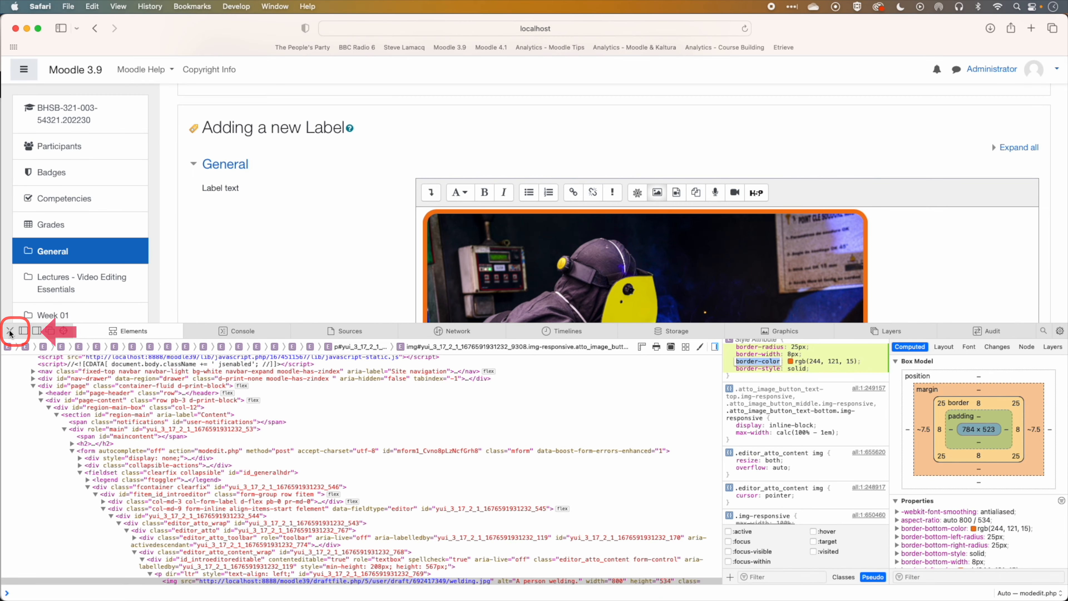
{"action": "left_click", "coordinate": [10, 332]}
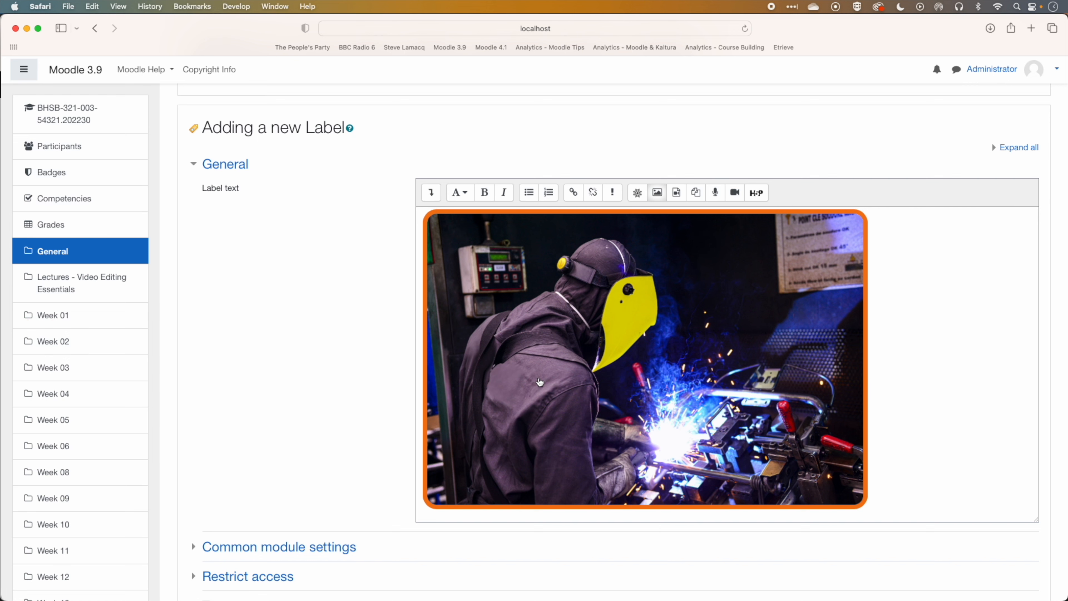
{"action": "scroll", "coordinate": [388, 365], "scroll_direction": "down", "scroll_amount": 5}
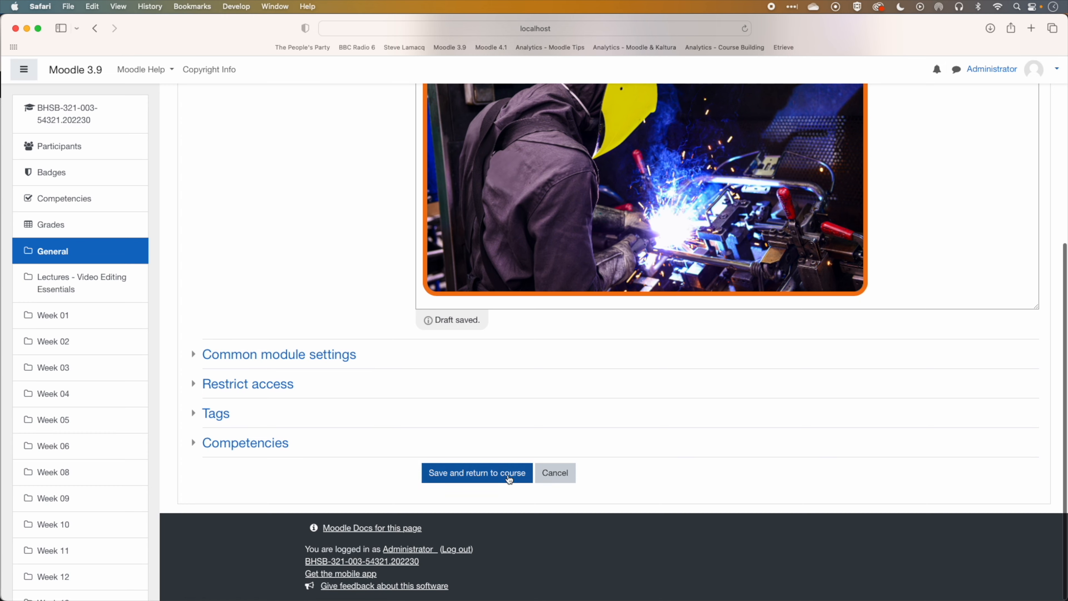
{"action": "left_click", "coordinate": [480, 476]}
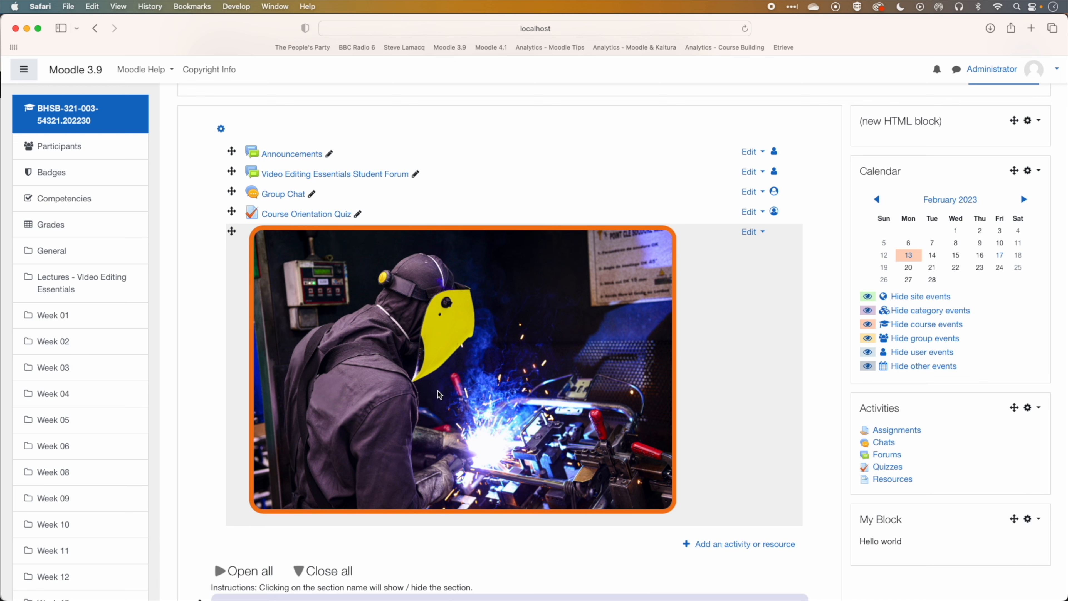
Reopen the welding label's settings and inspect the image element in the editor, then close the inspector
{"action": "scroll", "coordinate": [741, 286], "scroll_direction": "down", "scroll_amount": 1}
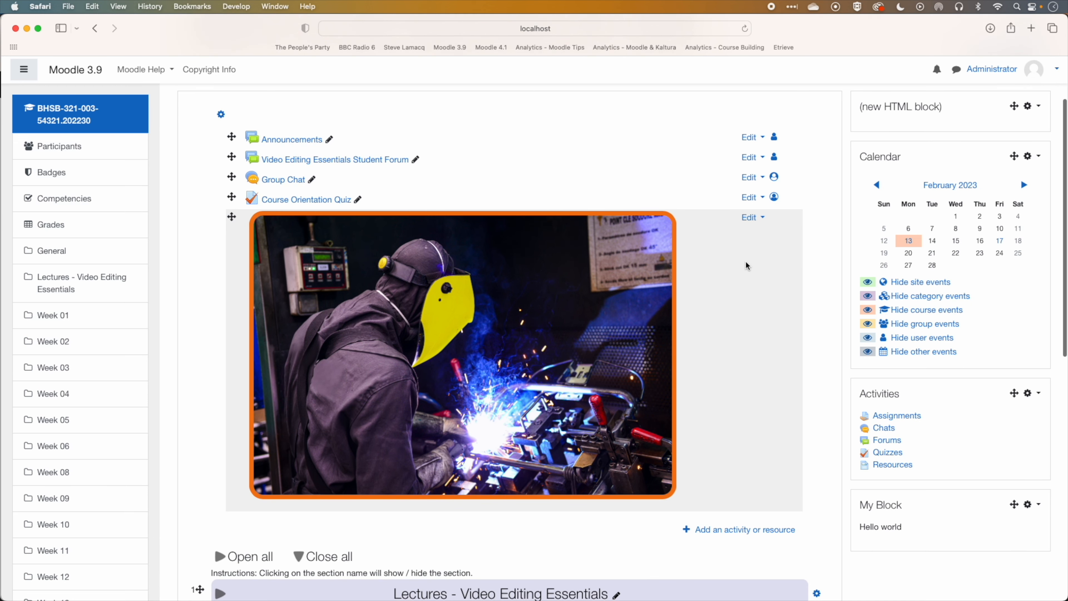
{"action": "scroll", "coordinate": [745, 264], "scroll_direction": "up", "scroll_amount": 3}
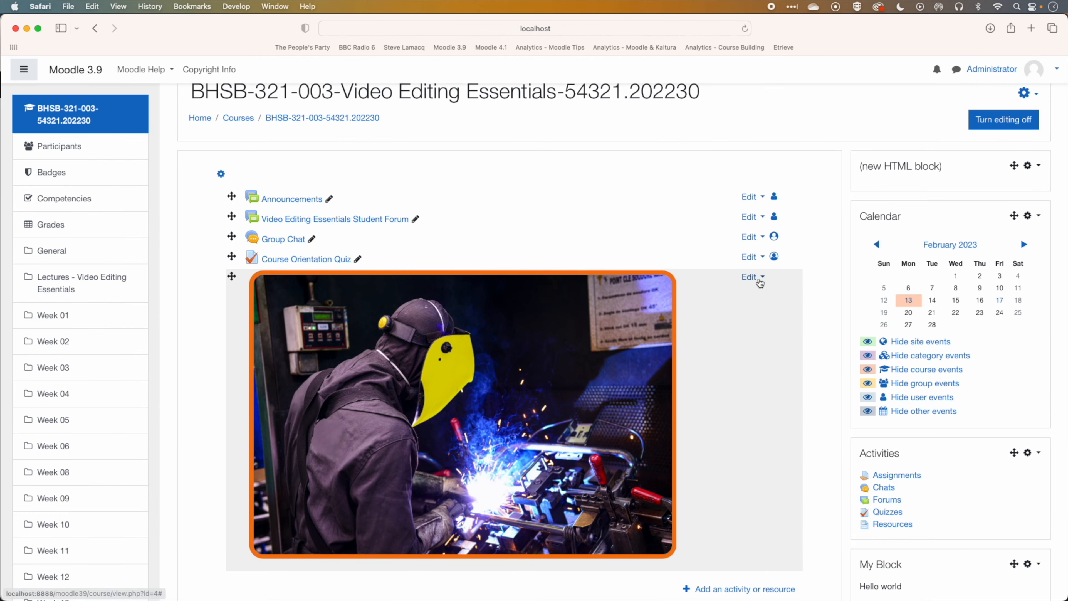
{"action": "left_click", "coordinate": [760, 281]}
{"action": "left_click", "coordinate": [734, 295]}
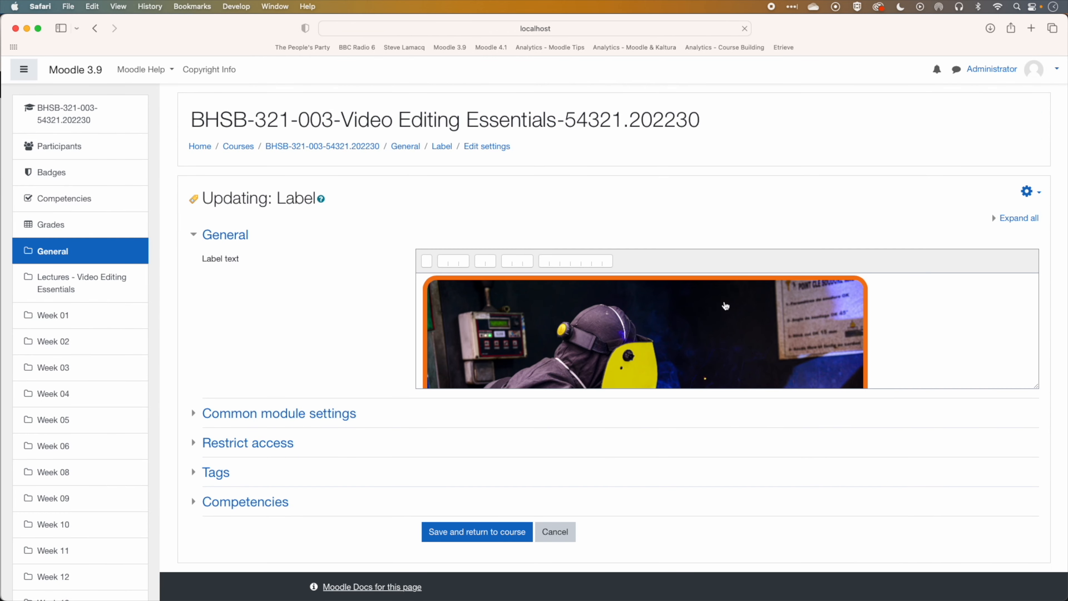
{"action": "left_click", "coordinate": [678, 329]}
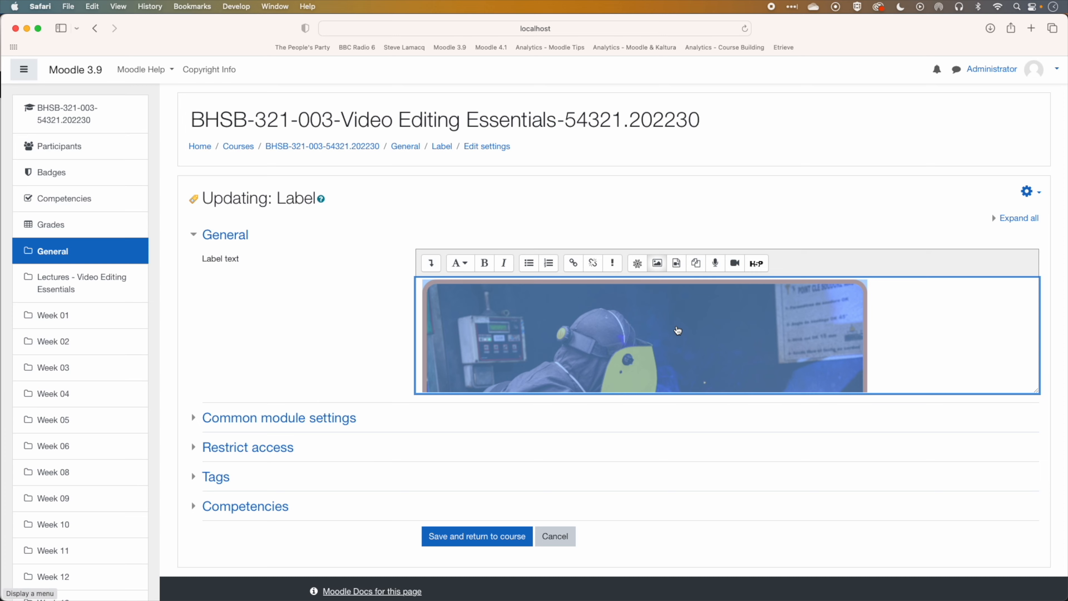
{"action": "right_click", "coordinate": [677, 329]}
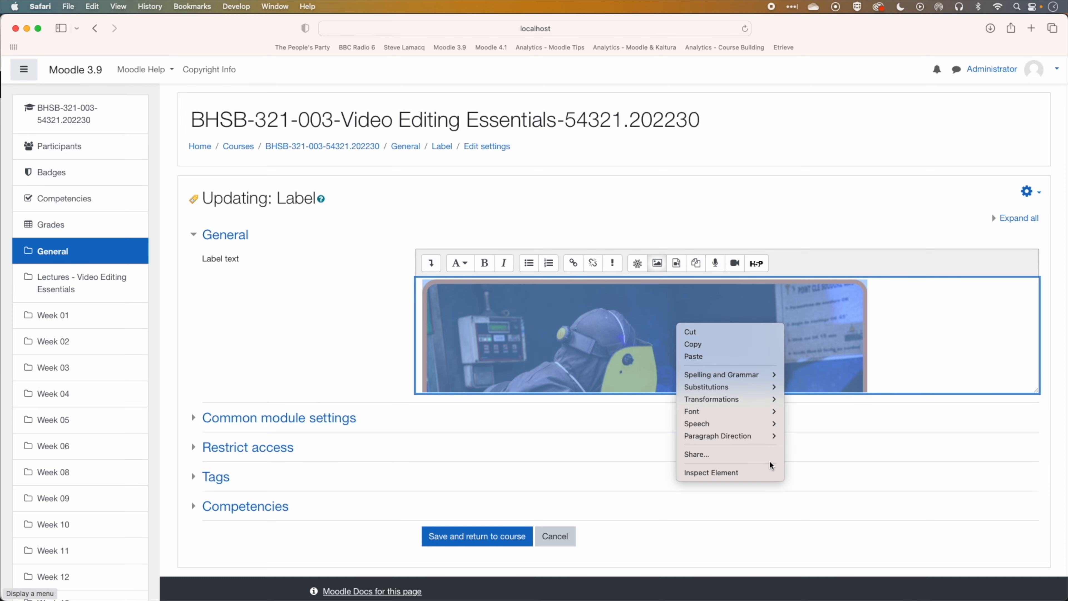
{"action": "left_click", "coordinate": [750, 473]}
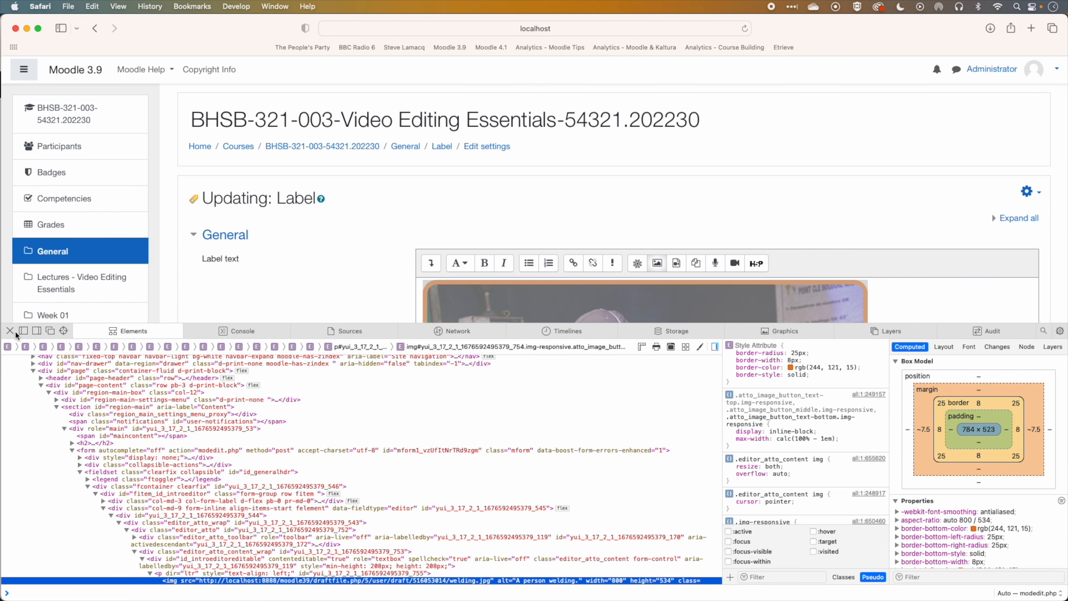
{"action": "left_click", "coordinate": [10, 331]}
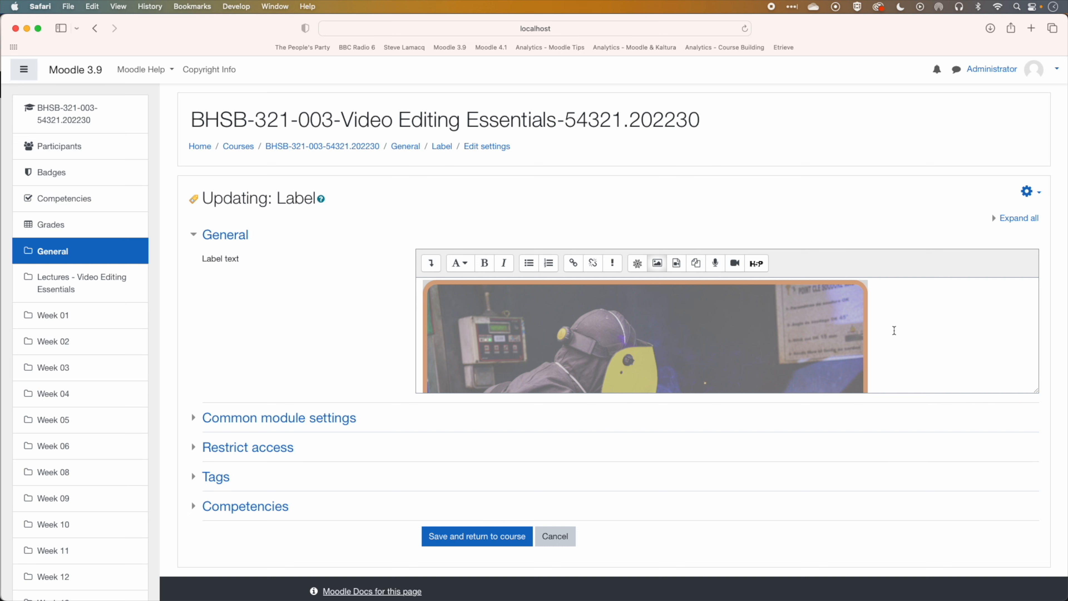
Switch the label text to HTML view and examine the image tag's src and style attribute code
{"action": "left_click", "coordinate": [894, 330]}
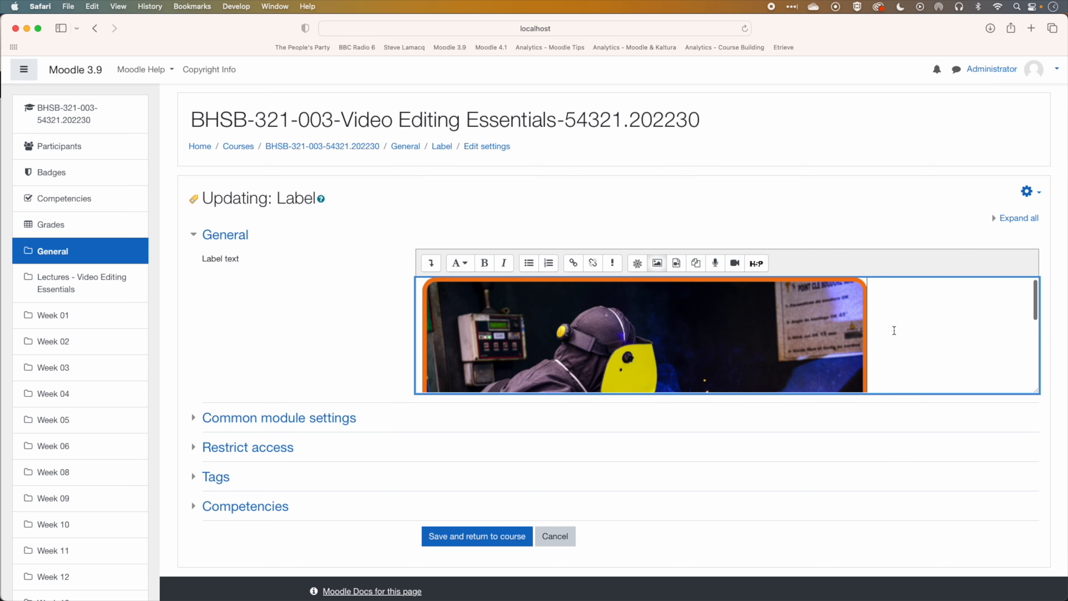
{"action": "left_click", "coordinate": [431, 264]}
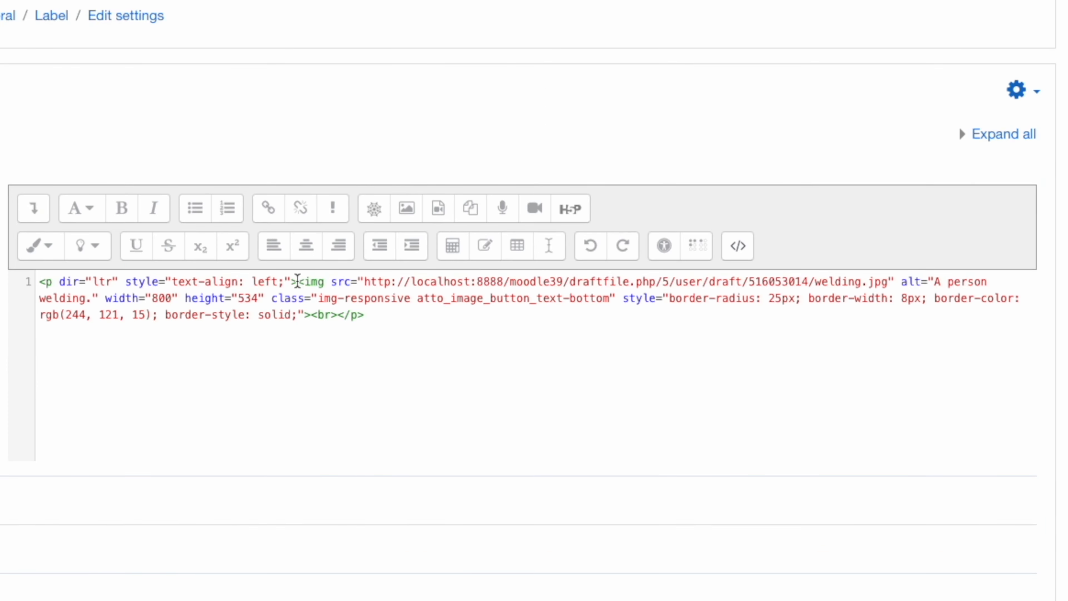
{"action": "left_click_drag", "start_coordinate": [297, 281], "coordinate": [523, 281]}
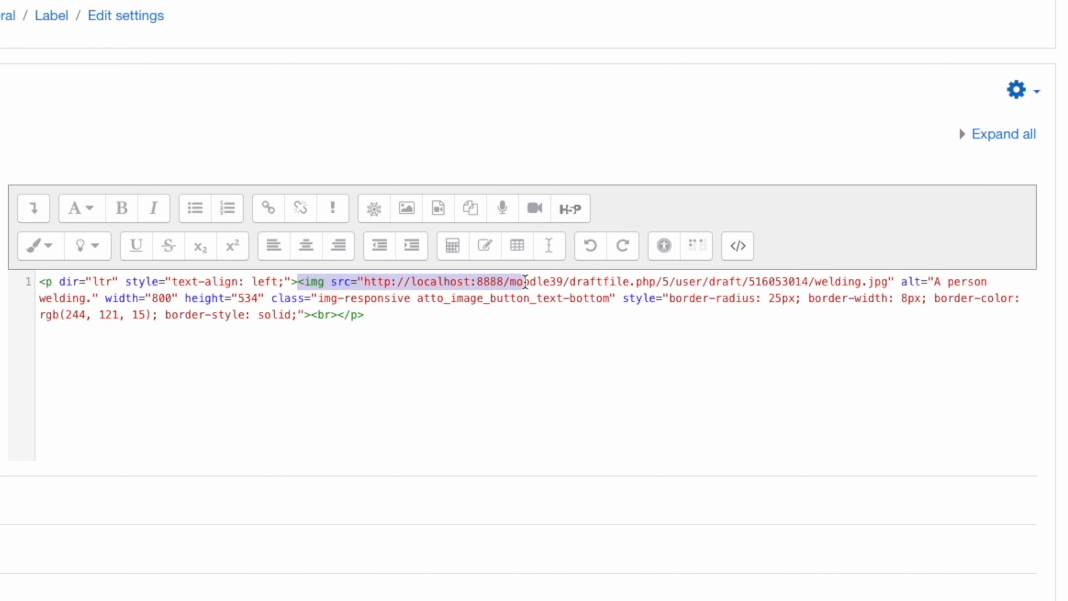
{"action": "left_click", "coordinate": [271, 298]}
{"action": "left_click_drag", "start_coordinate": [272, 298], "coordinate": [300, 309]}
{"action": "left_click", "coordinate": [627, 298]}
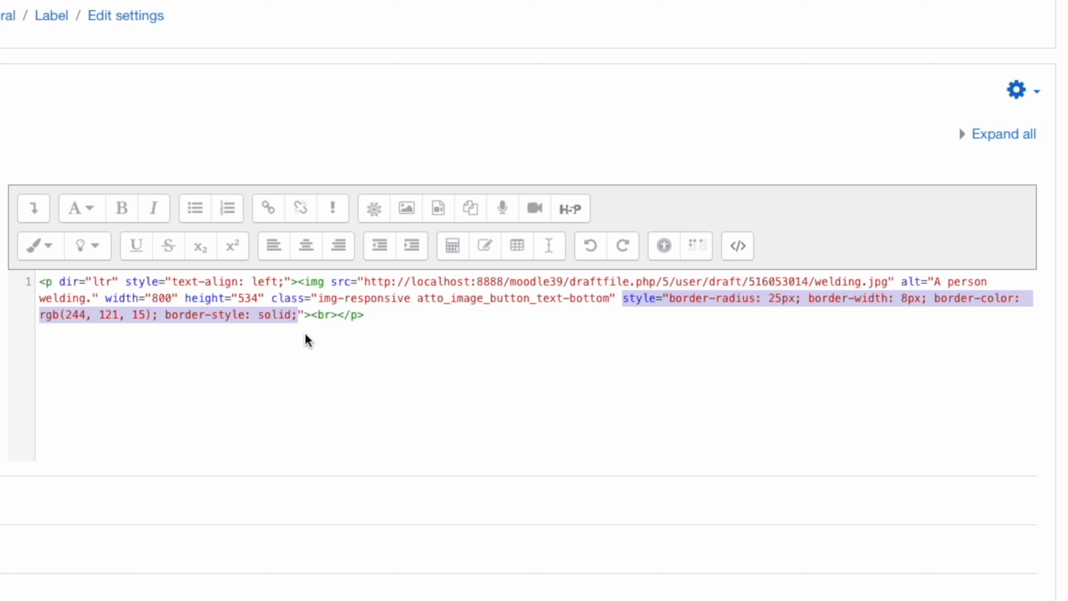
Return to the visual editor and save the label back to the course
{"action": "left_click", "coordinate": [739, 248]}
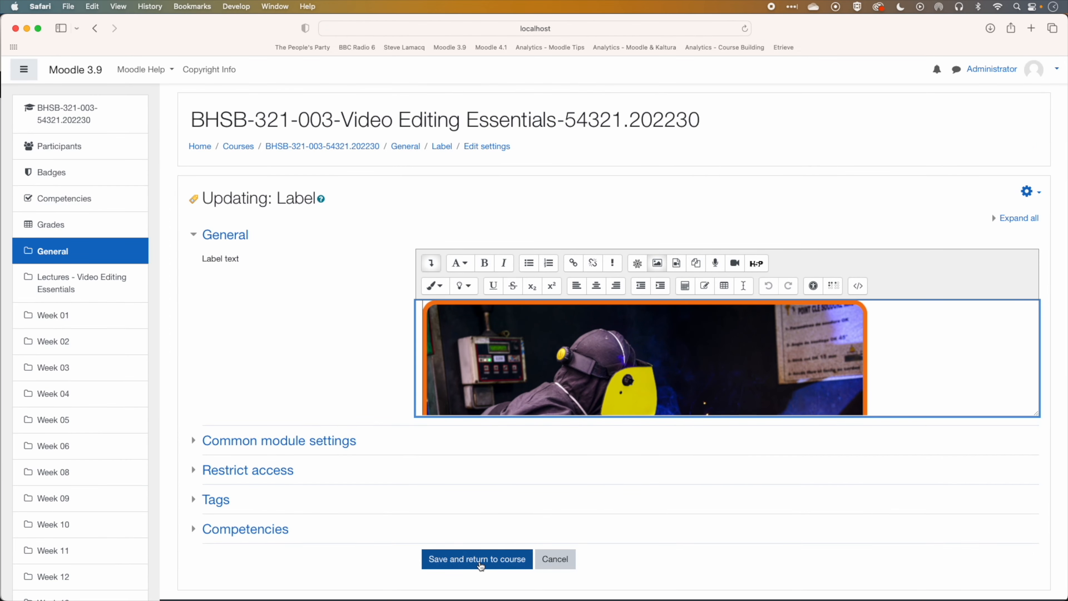
{"action": "left_click", "coordinate": [481, 564]}
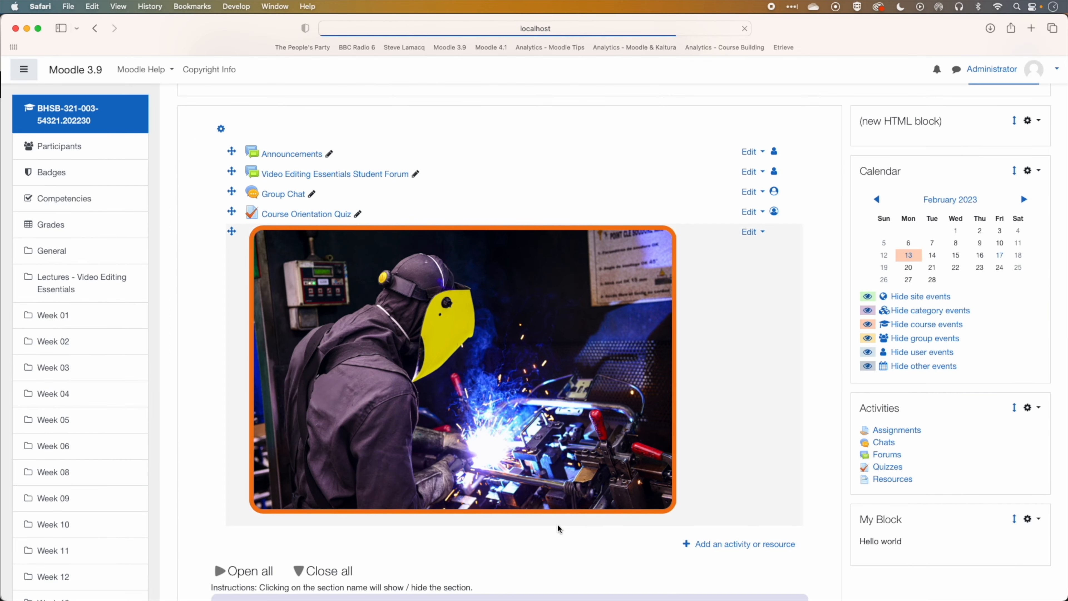